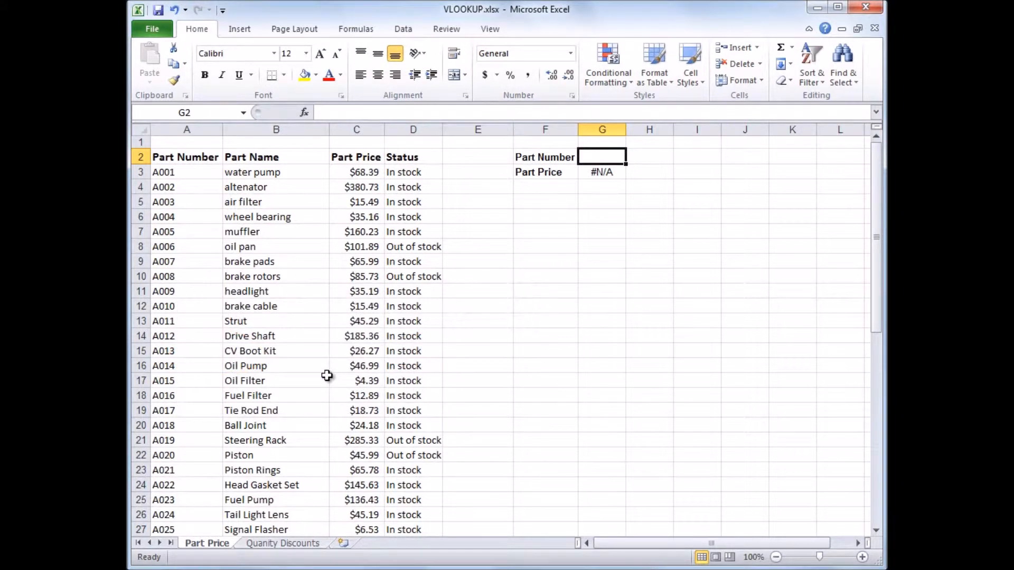
Inspect part A015's number and price in the parts list, and the lookup formula in the Part Price cell G3.
{"action": "left_click", "coordinate": [166, 379]}
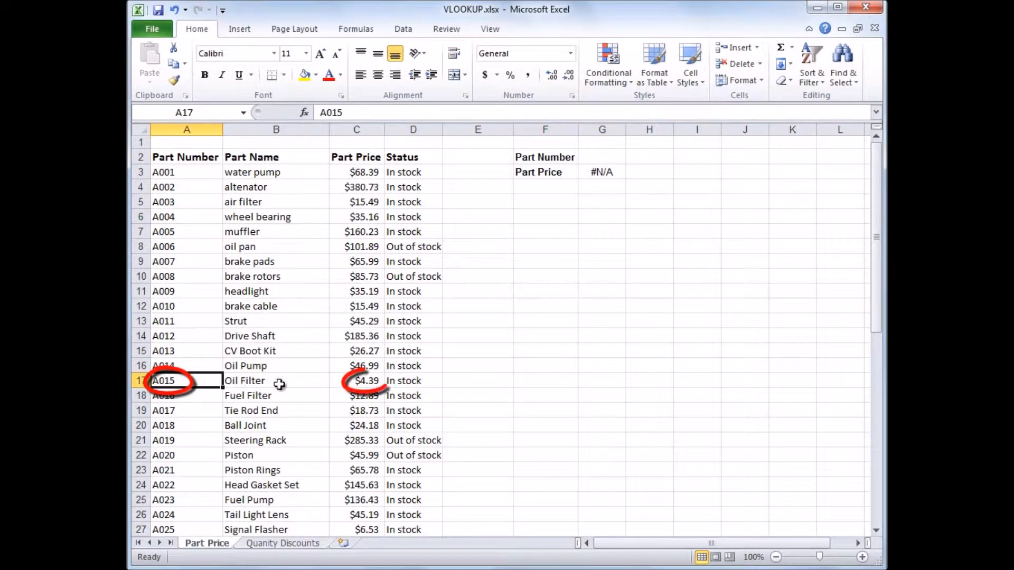
{"action": "left_click", "coordinate": [366, 385]}
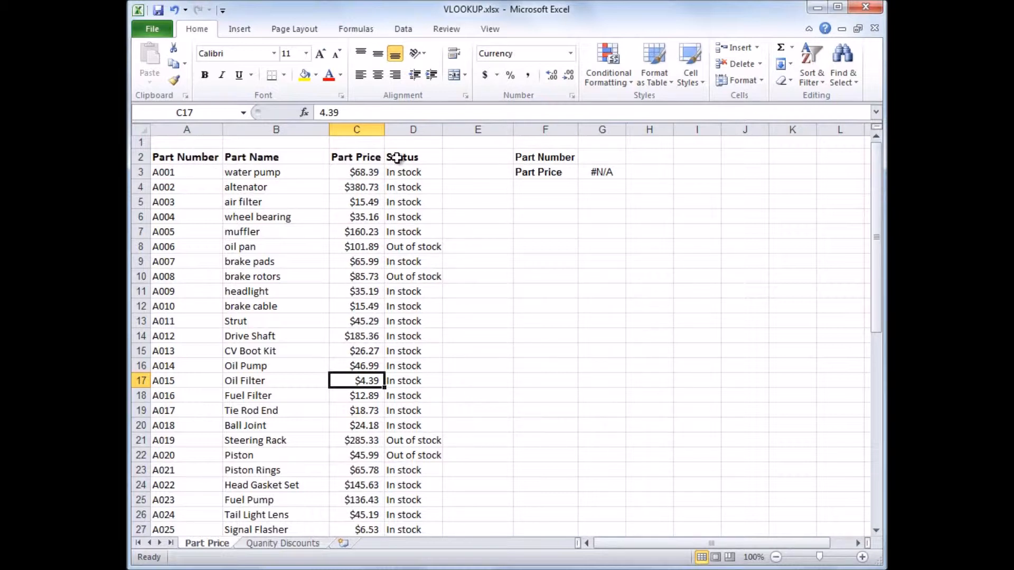
{"action": "left_click", "coordinate": [598, 172]}
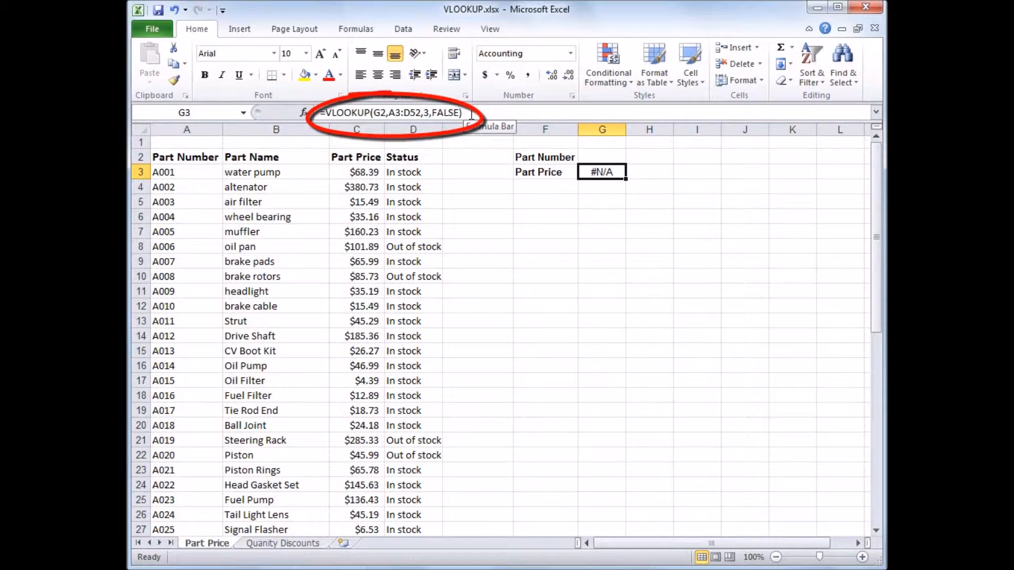
Enter part number A029 in cell G2 as the value to look up.
{"action": "left_click", "coordinate": [598, 156]}
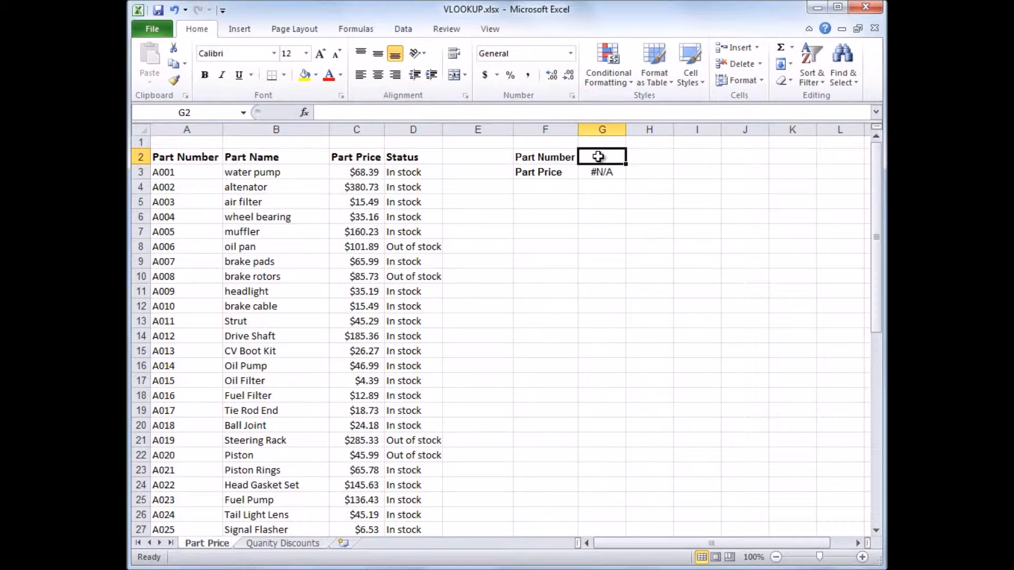
{"action": "type", "text": "A029"}
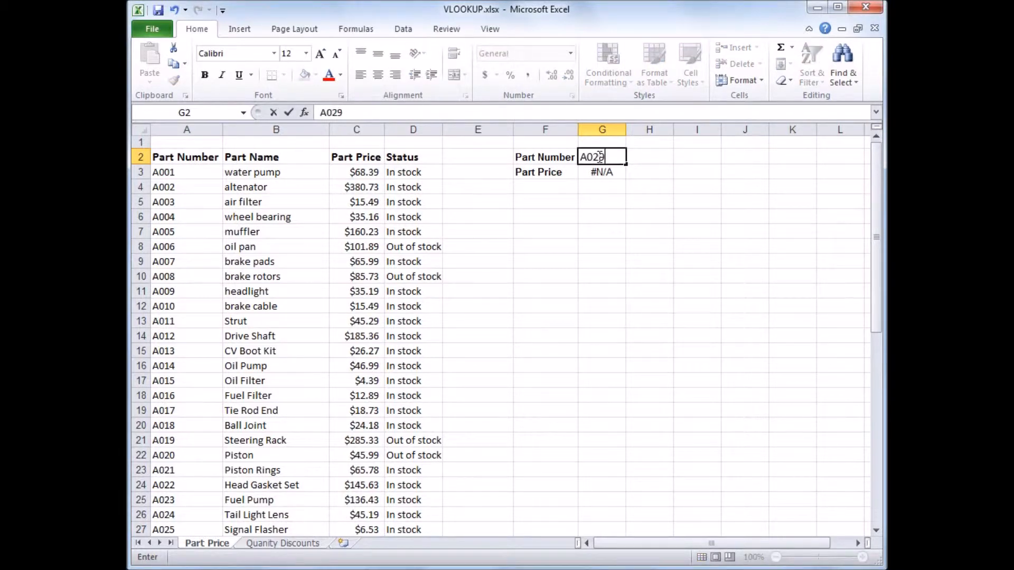
{"action": "key", "text": "Return"}
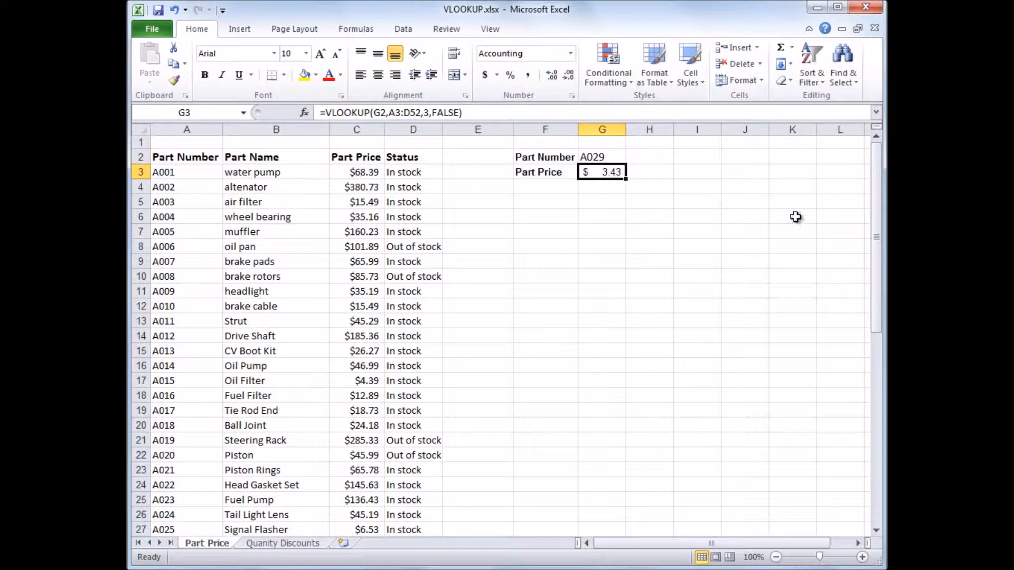
Find part A029 in the parts list and check its price against the lookup result.
{"action": "left_click_drag", "start_coordinate": [873, 237], "coordinate": [873, 295]}
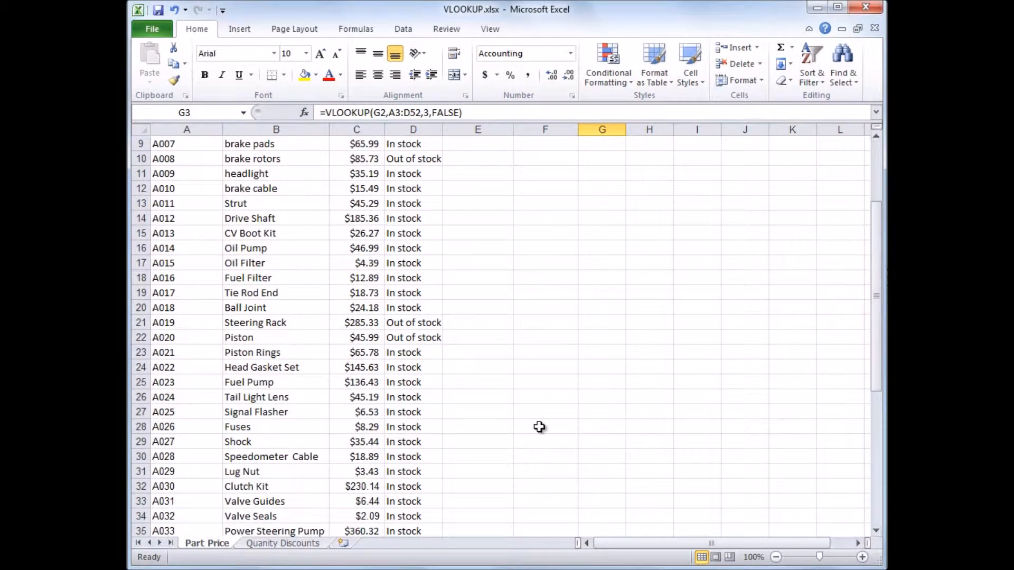
{"action": "left_click", "coordinate": [178, 473]}
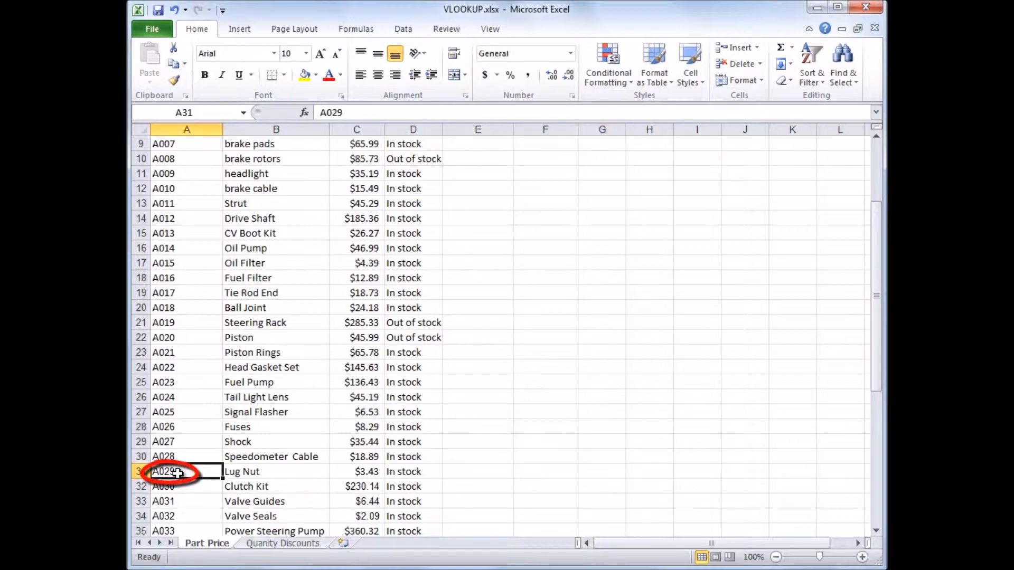
{"action": "left_click", "coordinate": [361, 473]}
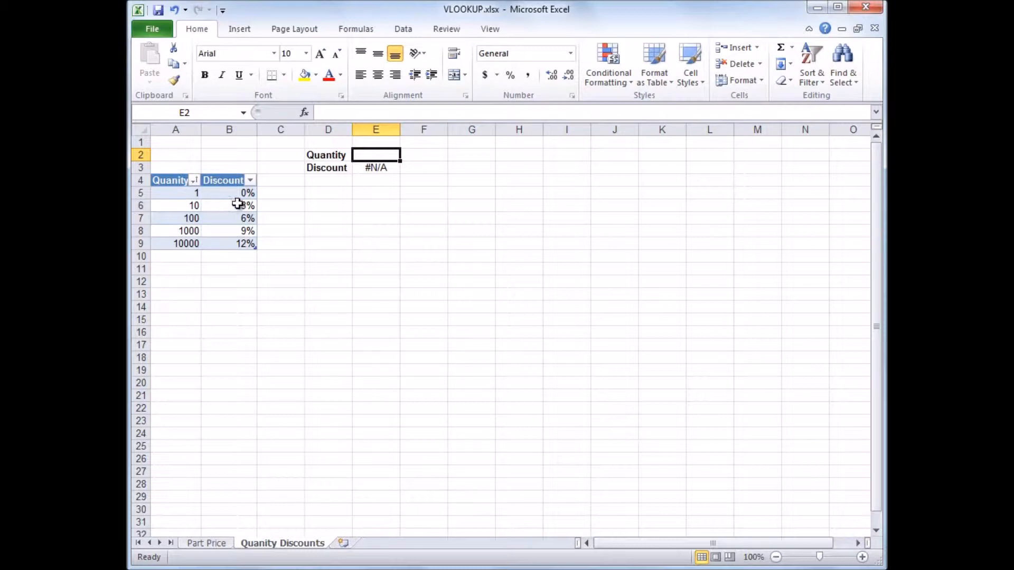
Inspect the discount lookup formula in E3 and enter the quantity 1001 in cell E2.
{"action": "left_click", "coordinate": [378, 168]}
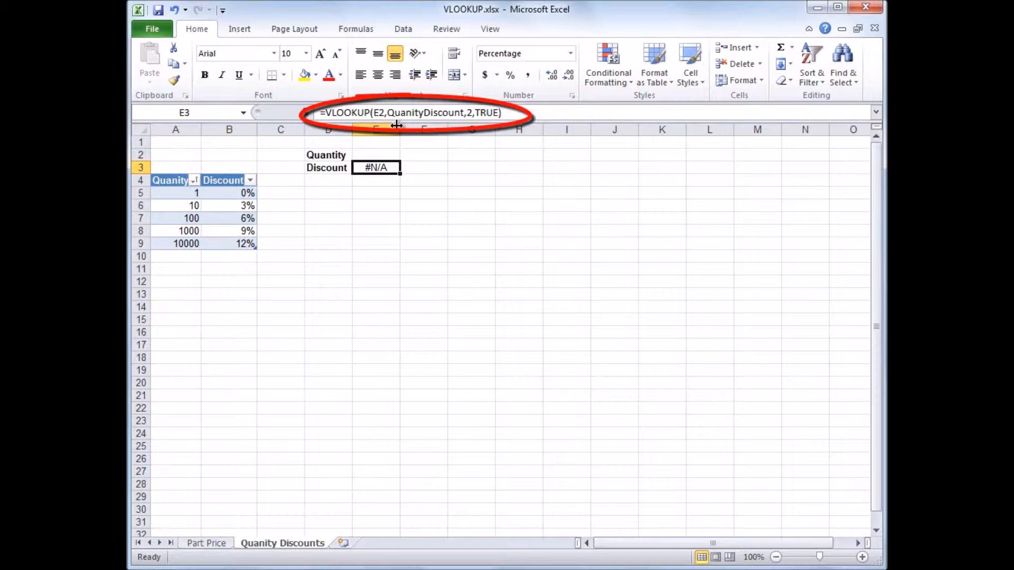
{"action": "left_click", "coordinate": [382, 154]}
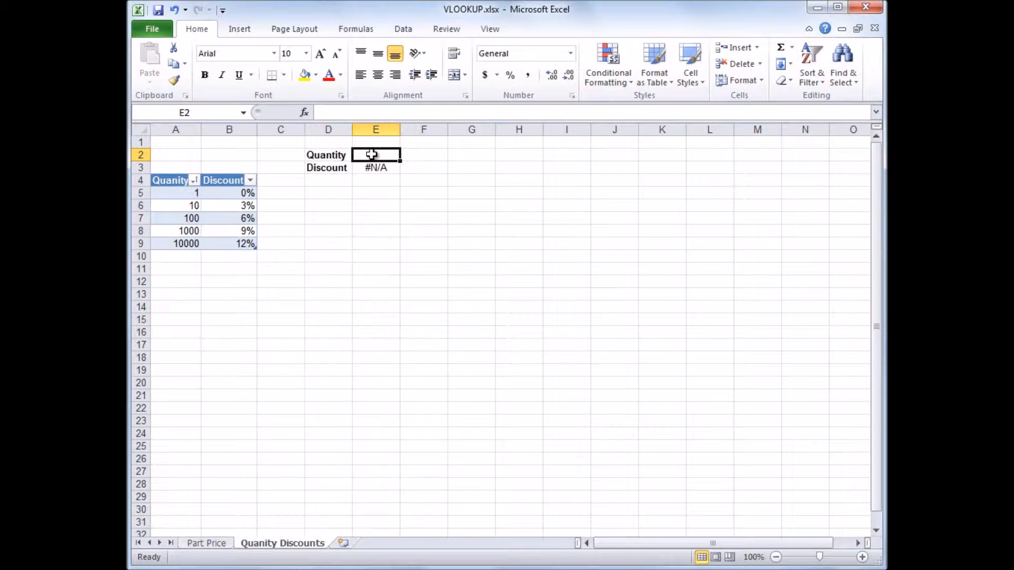
{"action": "type", "text": "1001"}
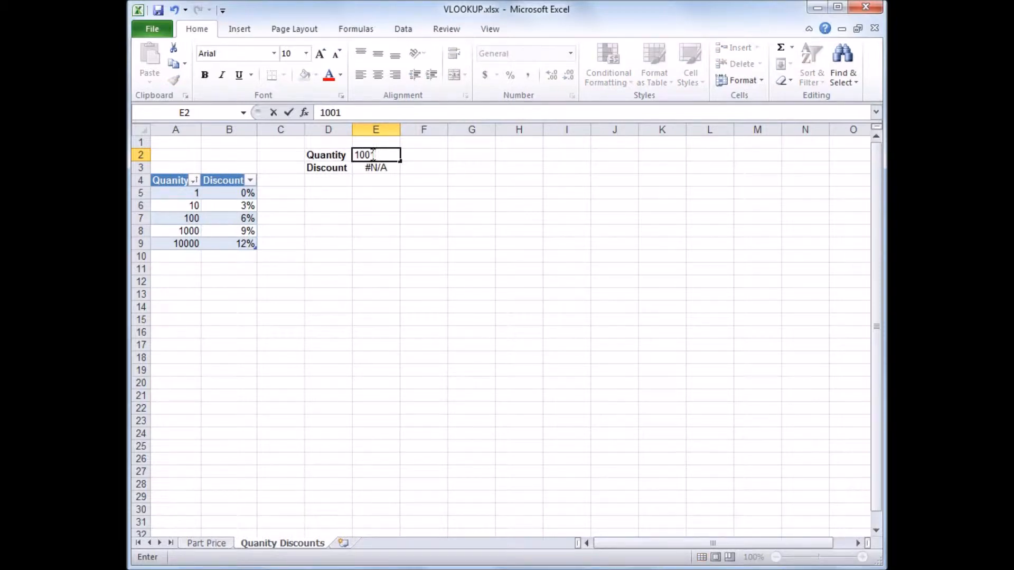
{"action": "key", "text": "Return"}
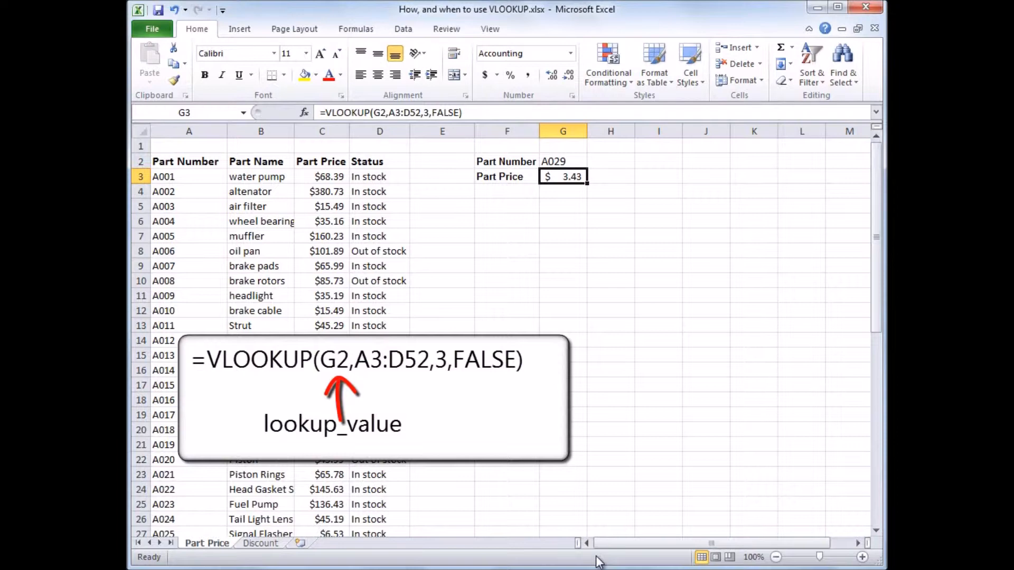
Change the part number in cell G2 to A003.
{"action": "left_click", "coordinate": [558, 161]}
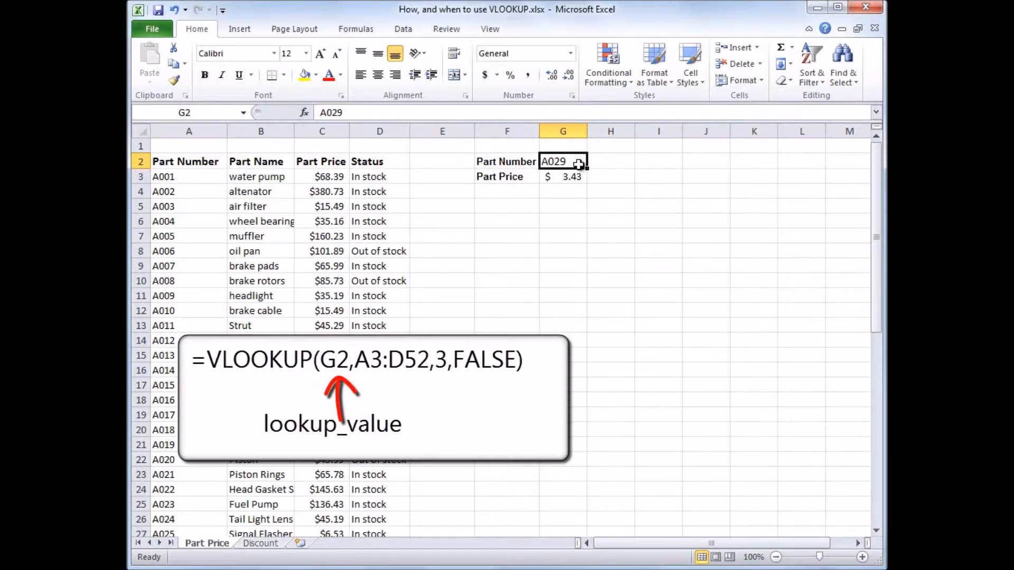
{"action": "type", "text": "A003"}
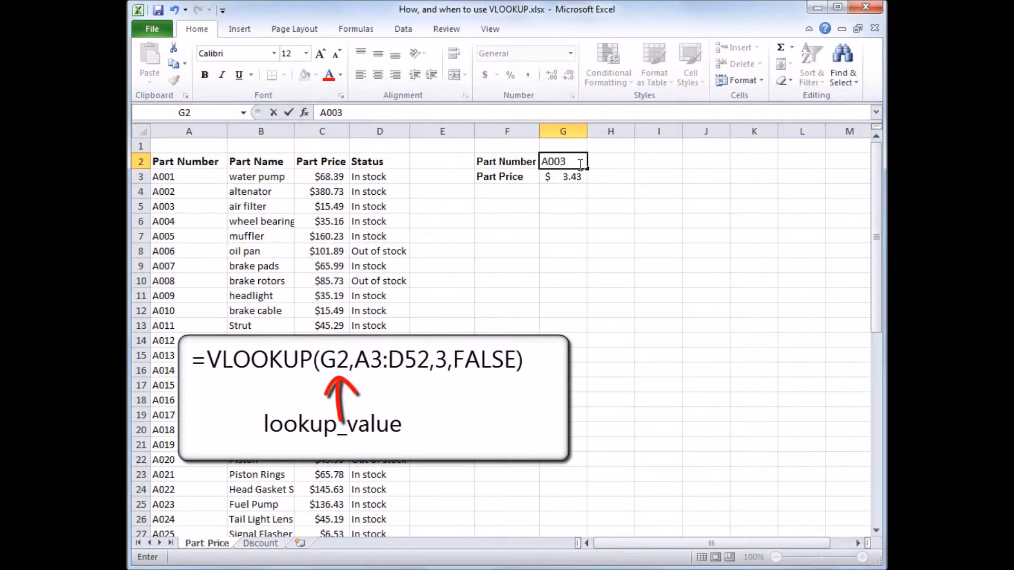
{"action": "key", "text": "Return"}
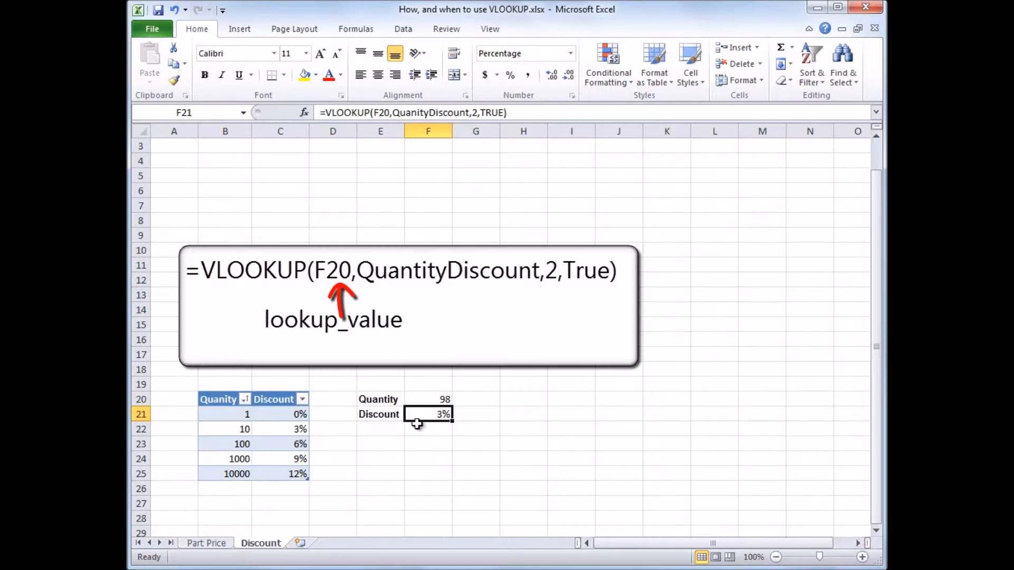
Set the quantity in cell F20 of the Discount sheet to 1045.
{"action": "left_click", "coordinate": [425, 397]}
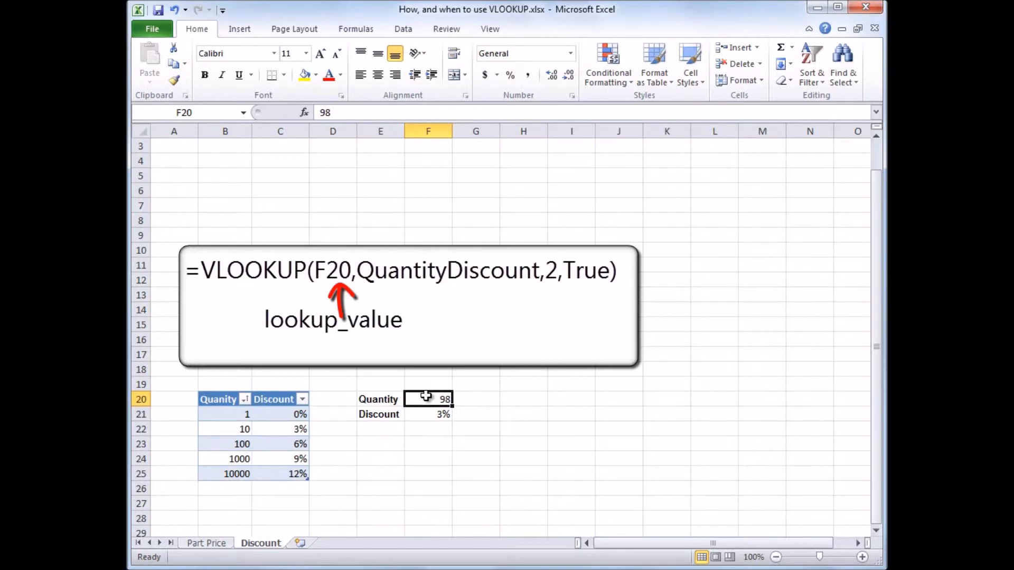
{"action": "type", "text": "1045"}
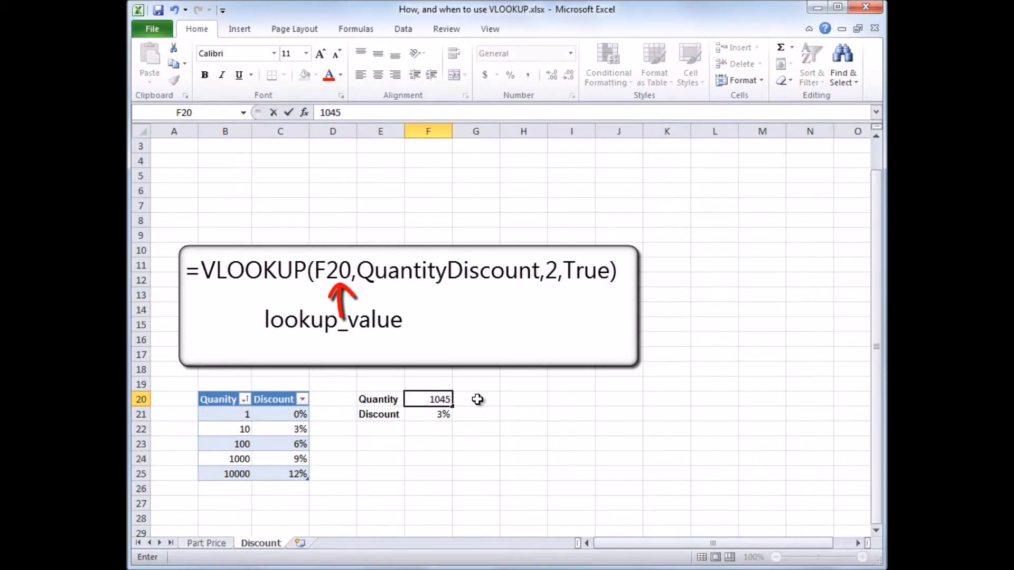
{"action": "key", "text": "Return"}
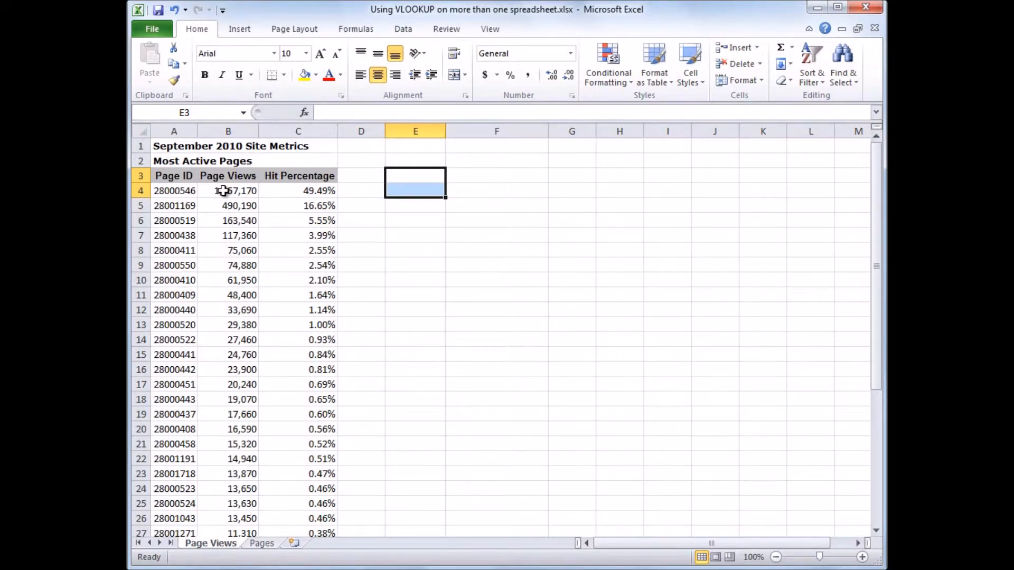
Examine the Page ID and Page Name table on the Pages sheet from its first to its last row, comparing it with the Page Views sheet.
{"action": "left_click", "coordinate": [263, 544]}
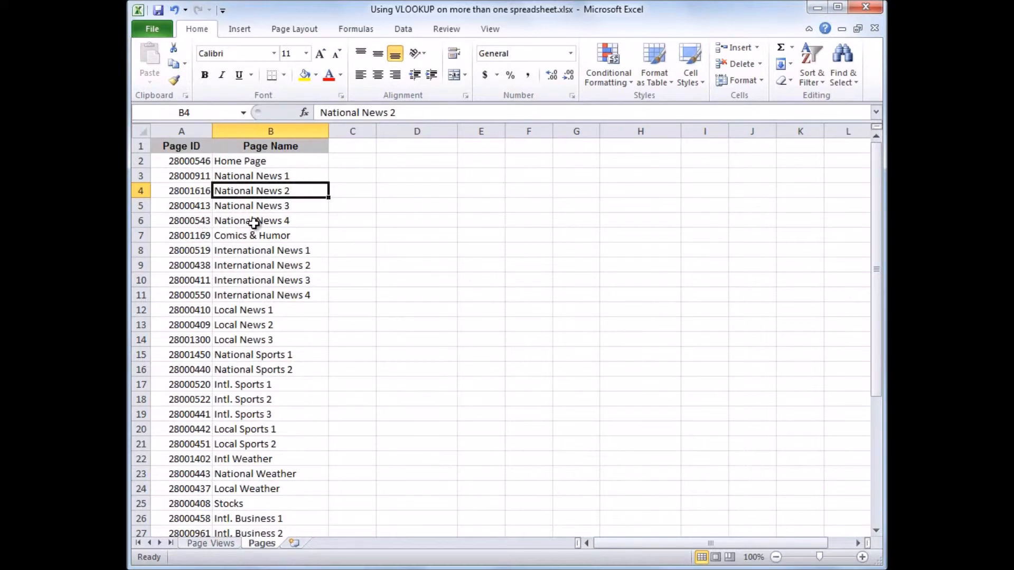
{"action": "left_click", "coordinate": [229, 546]}
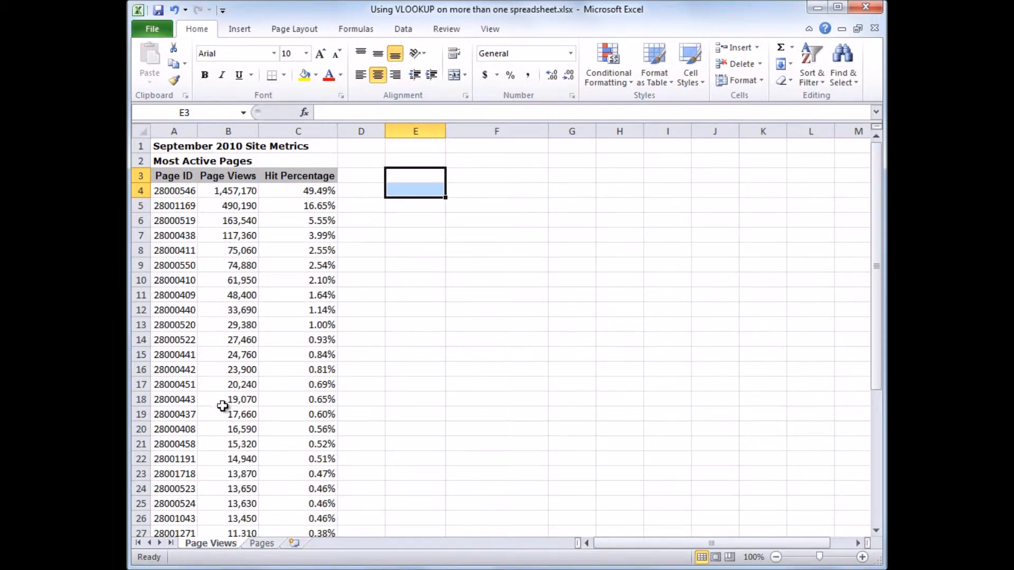
{"action": "left_click", "coordinate": [273, 546]}
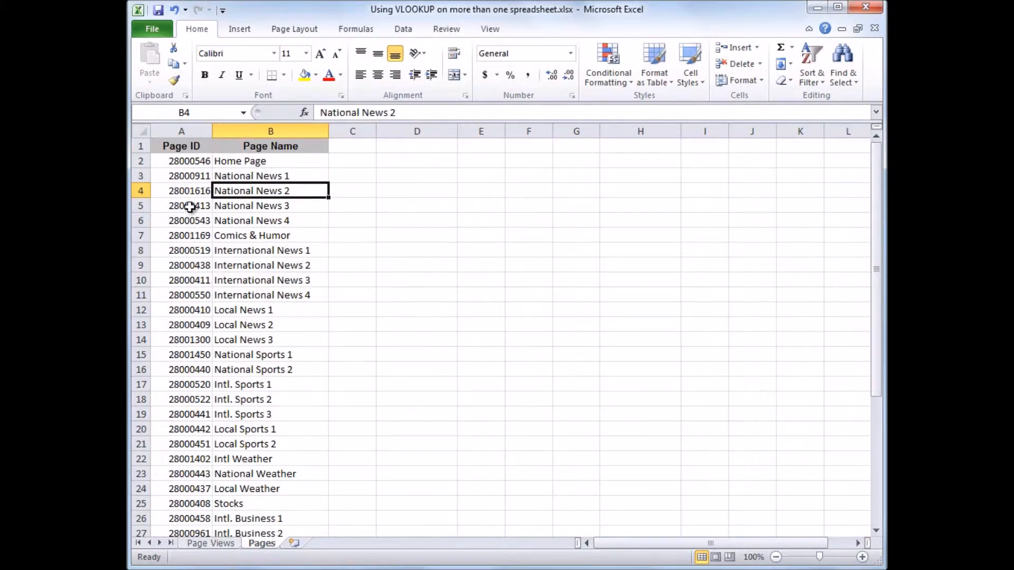
{"action": "left_click", "coordinate": [197, 162]}
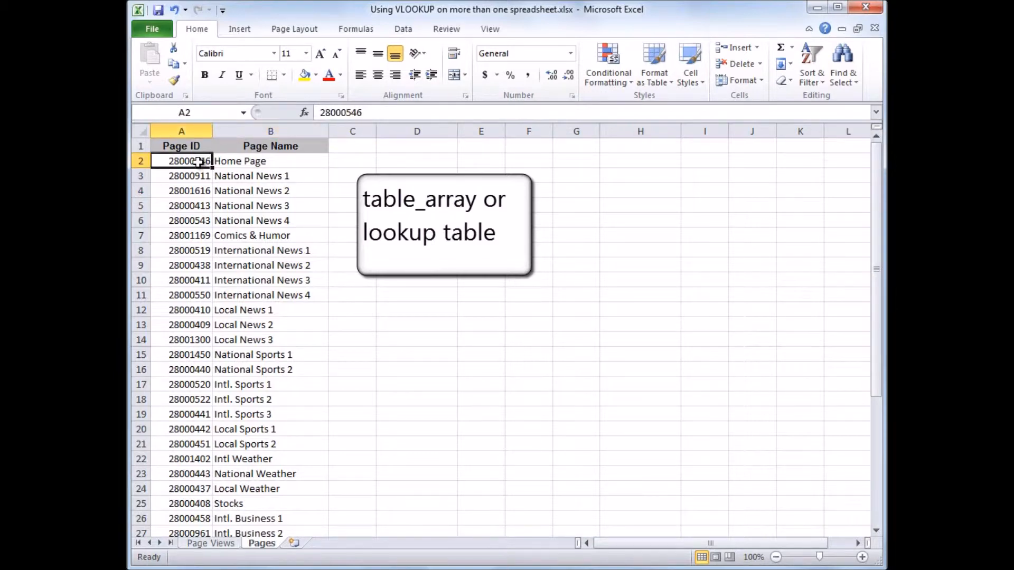
{"action": "left_click_drag", "start_coordinate": [876, 268], "coordinate": [885, 507]}
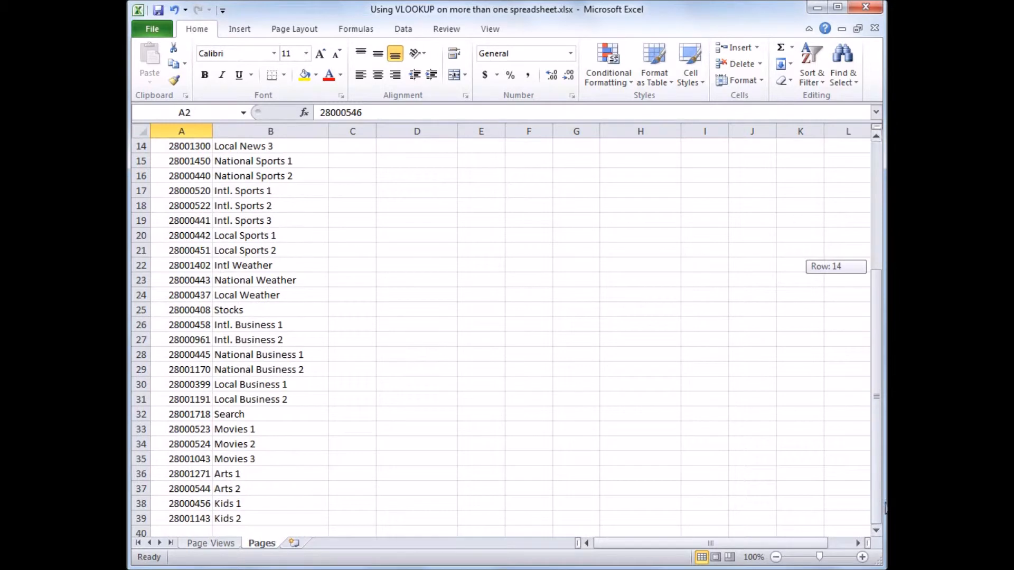
{"action": "left_click", "coordinate": [298, 529]}
{"action": "left_click", "coordinate": [297, 519]}
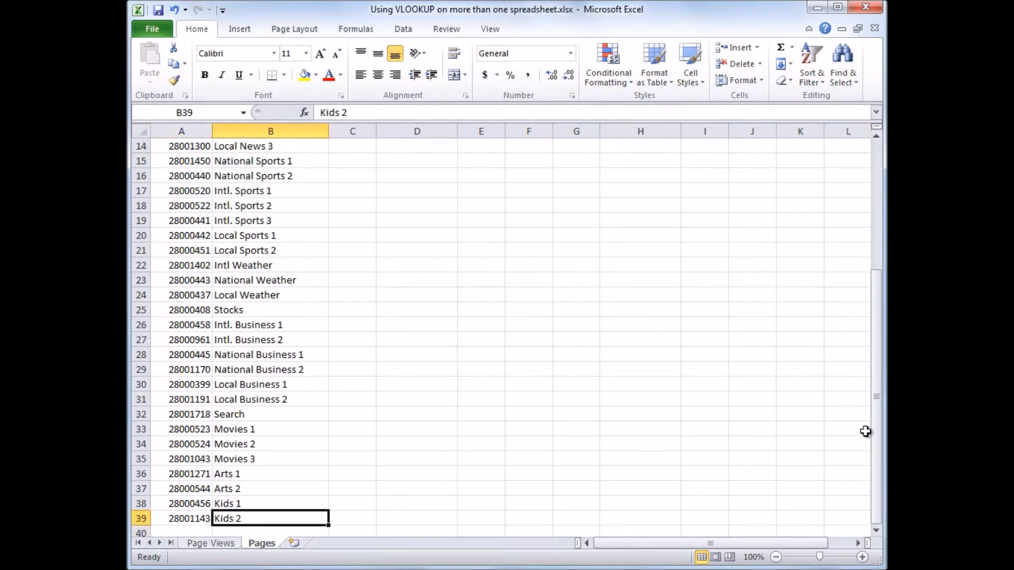
{"action": "left_click_drag", "start_coordinate": [876, 438], "coordinate": [879, 285]}
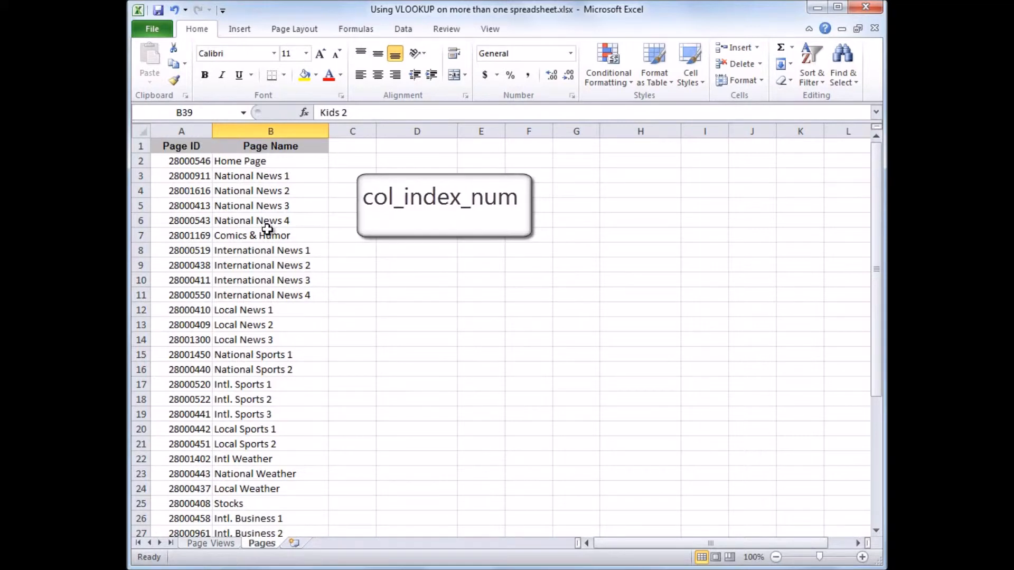
On the Page Views sheet, label cell E3 "Page IDs" and cell E4 "Page Names".
{"action": "left_click", "coordinate": [211, 543]}
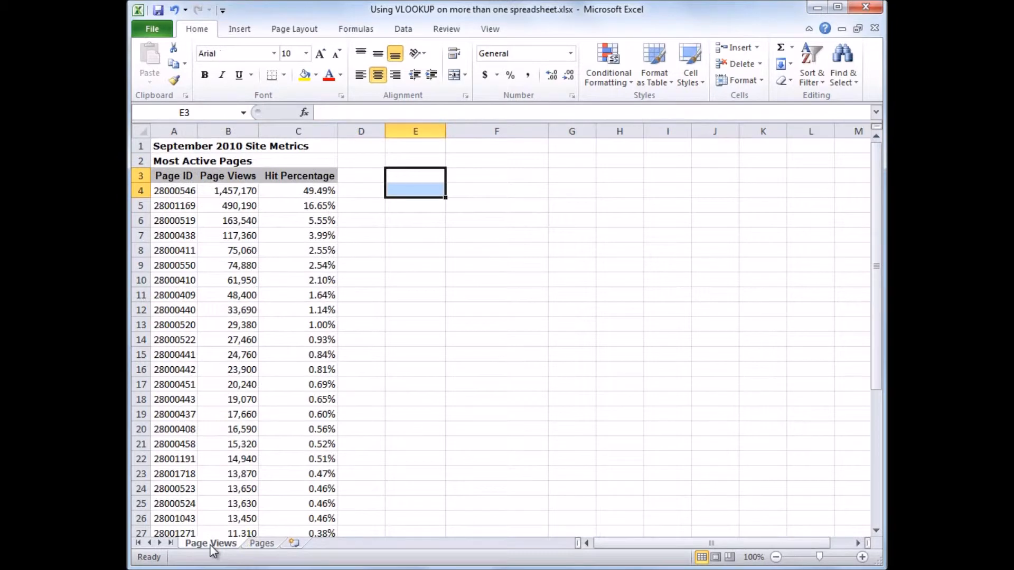
{"action": "left_click", "coordinate": [404, 178]}
{"action": "type", "text": "Page IDs"}
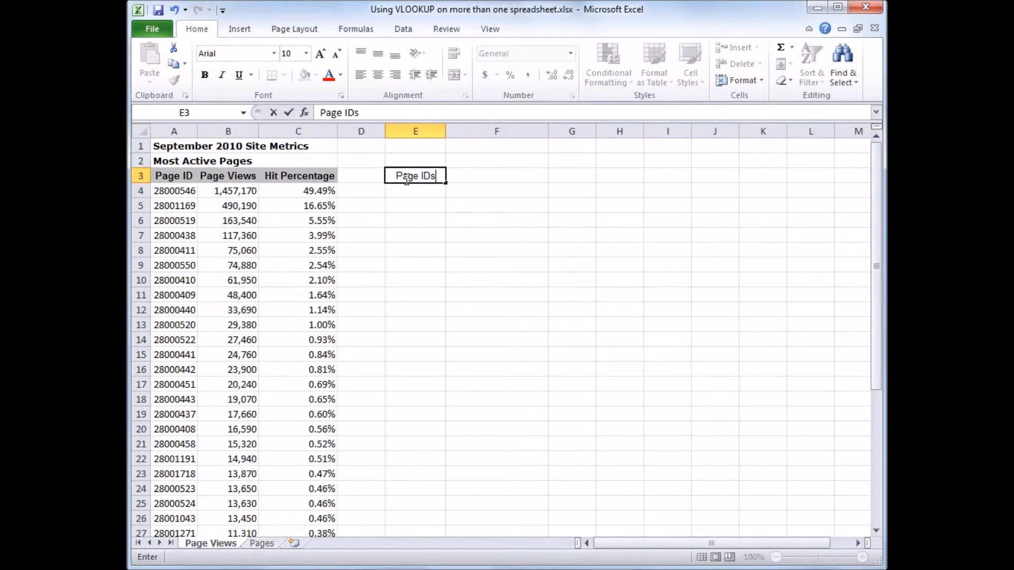
{"action": "key", "text": "Return"}
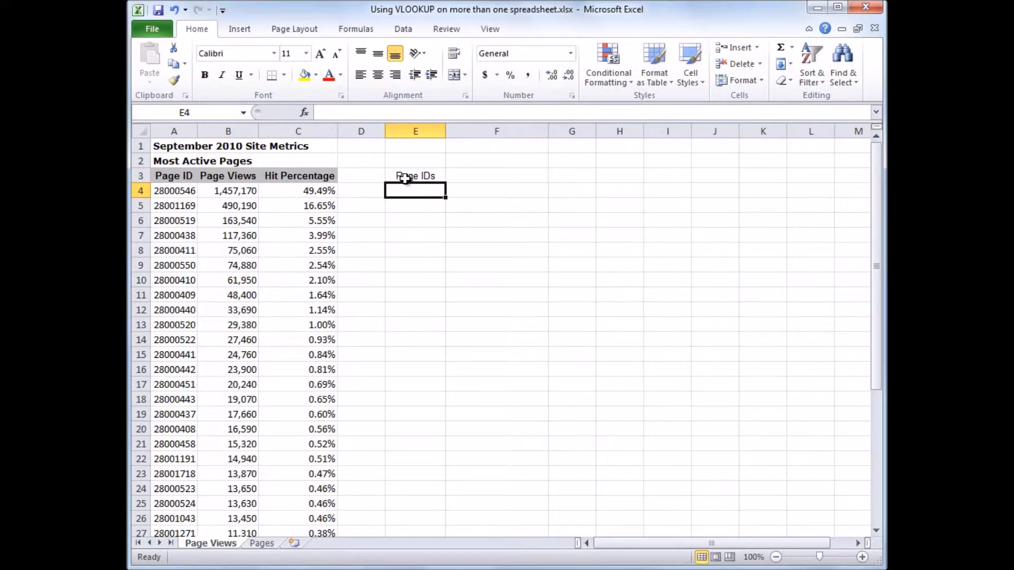
{"action": "type", "text": "1"}
{"action": "key", "text": "BackSpace"}
{"action": "type", "text": "Page Names"}
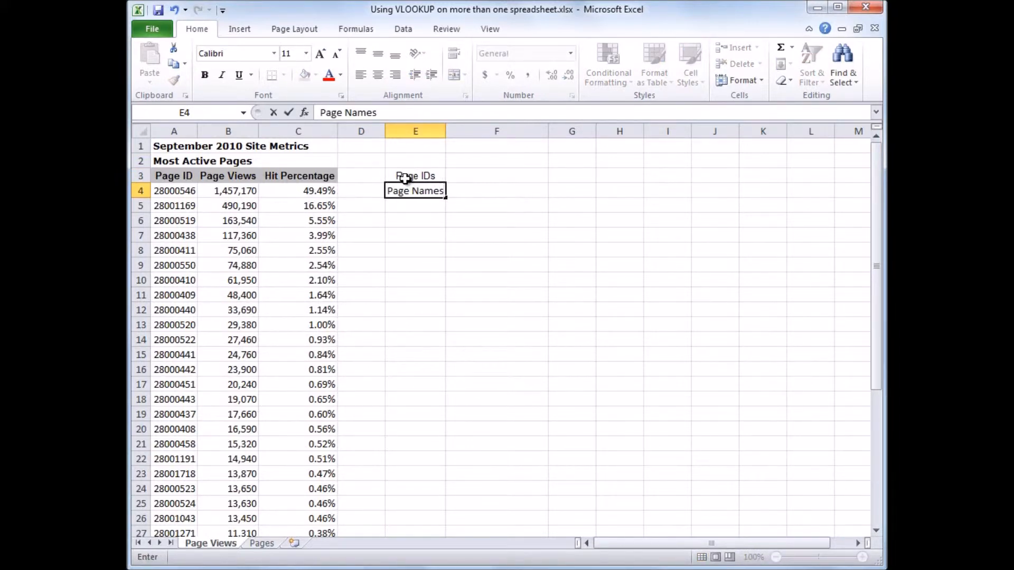
{"action": "key", "text": "Return"}
Start a VLOOKUP function in cell F4 with cell F3 as its Lookup_value.
{"action": "left_click", "coordinate": [459, 194]}
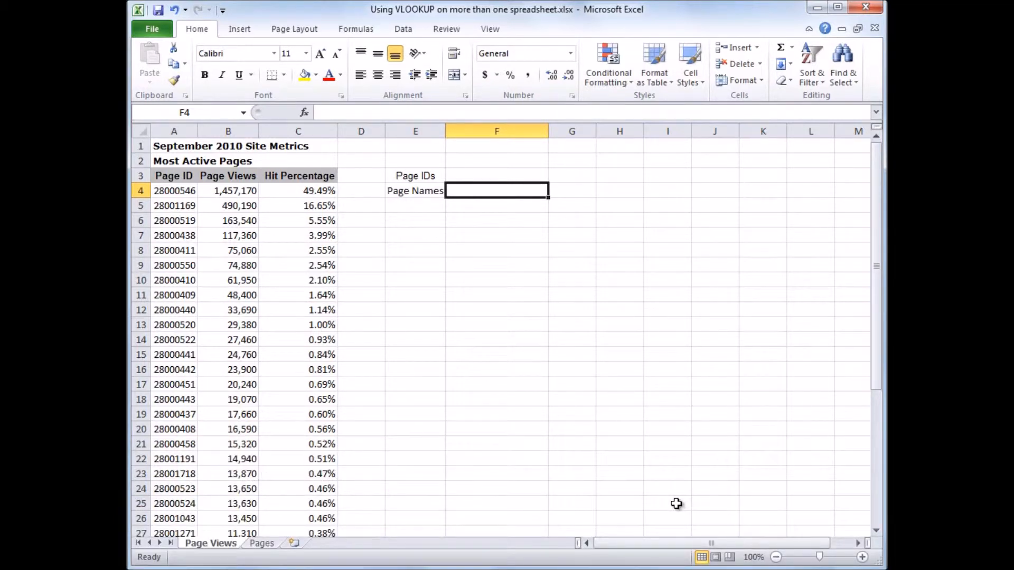
{"action": "left_click", "coordinate": [357, 30]}
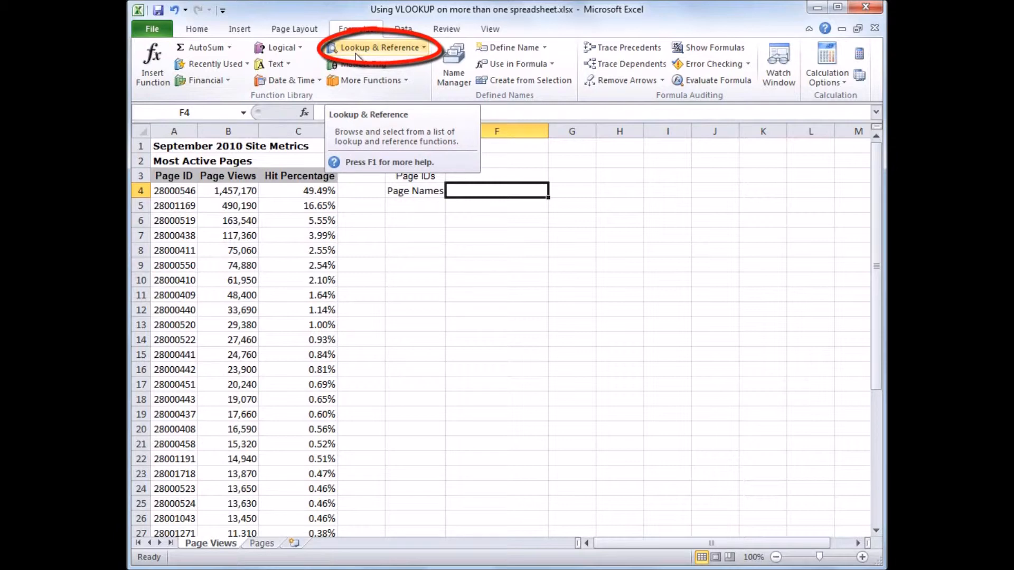
{"action": "left_click", "coordinate": [424, 49]}
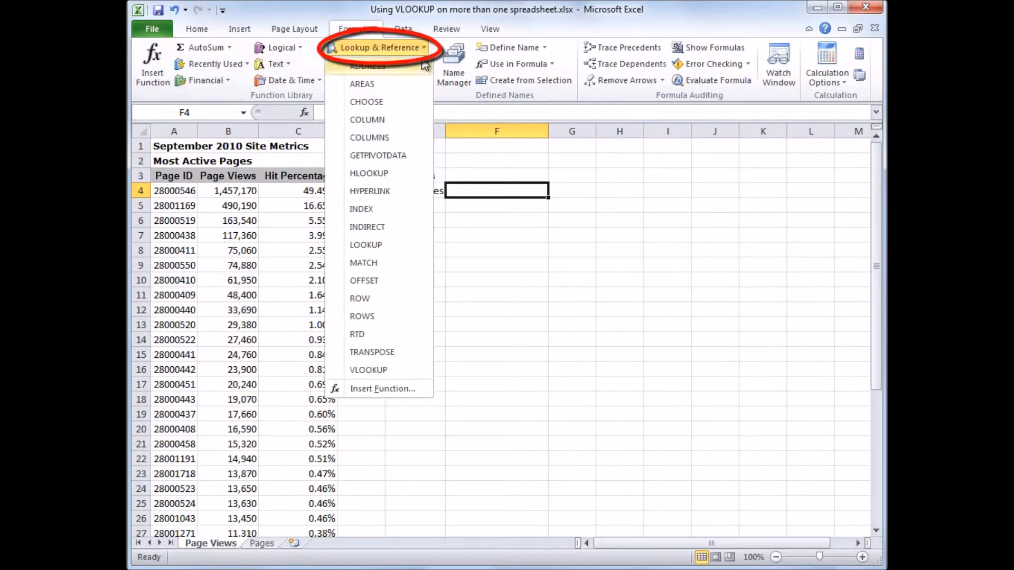
{"action": "left_click", "coordinate": [370, 371]}
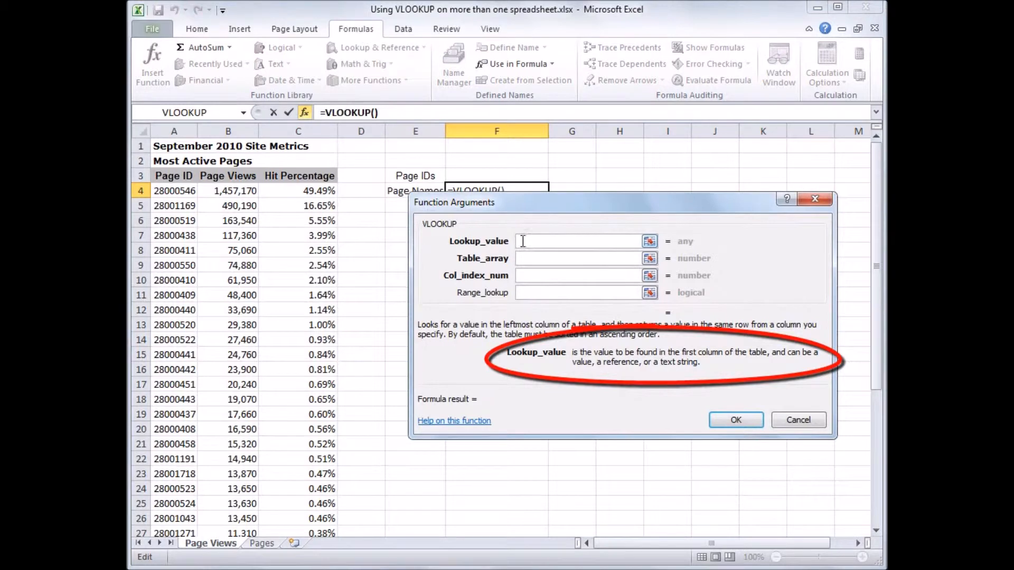
{"action": "left_click", "coordinate": [495, 175]}
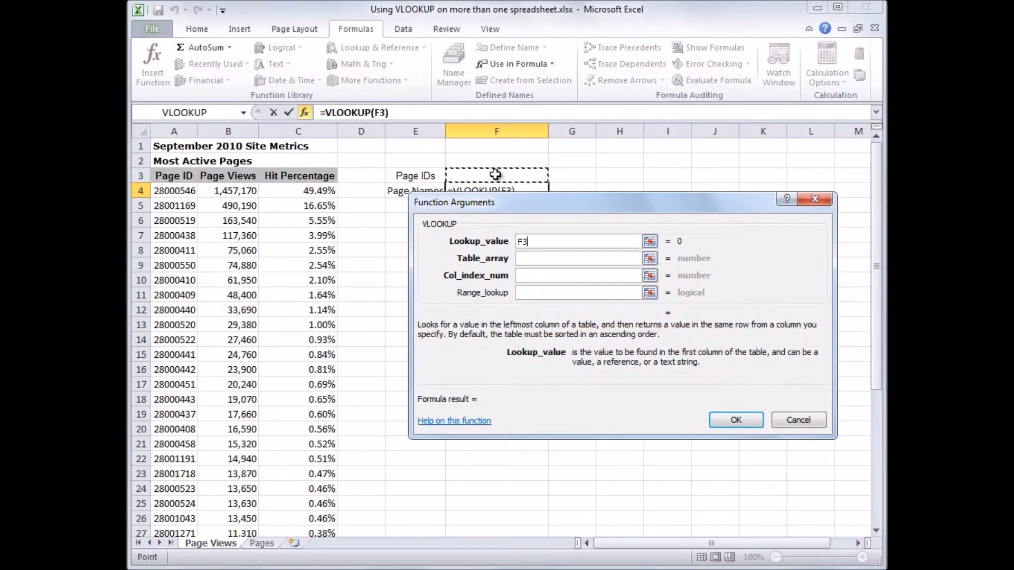
Set the VLOOKUP's Table_array to the range Pages!A2:B39 on the other worksheet.
{"action": "left_click", "coordinate": [525, 258]}
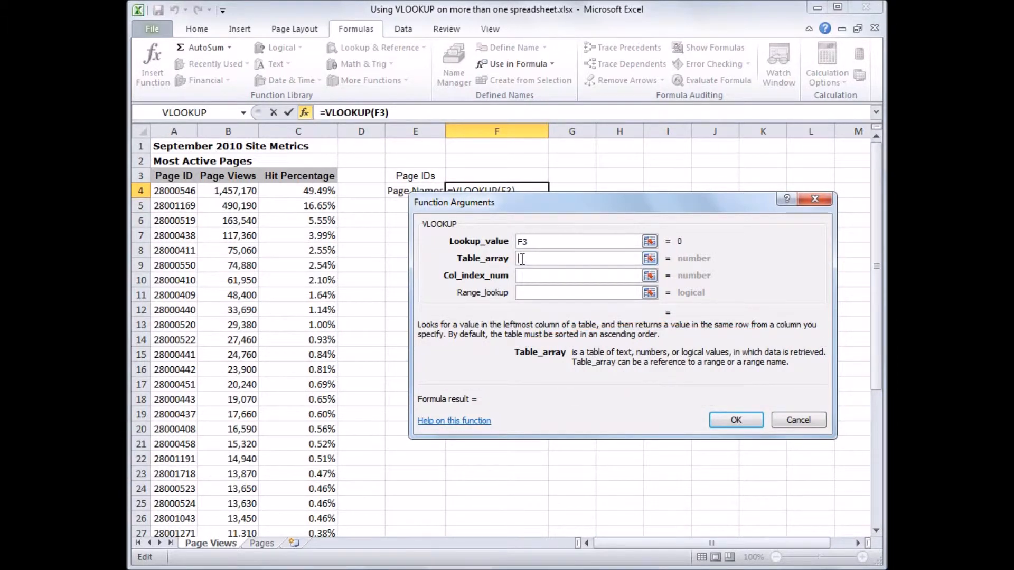
{"action": "type", "text": "Pages"}
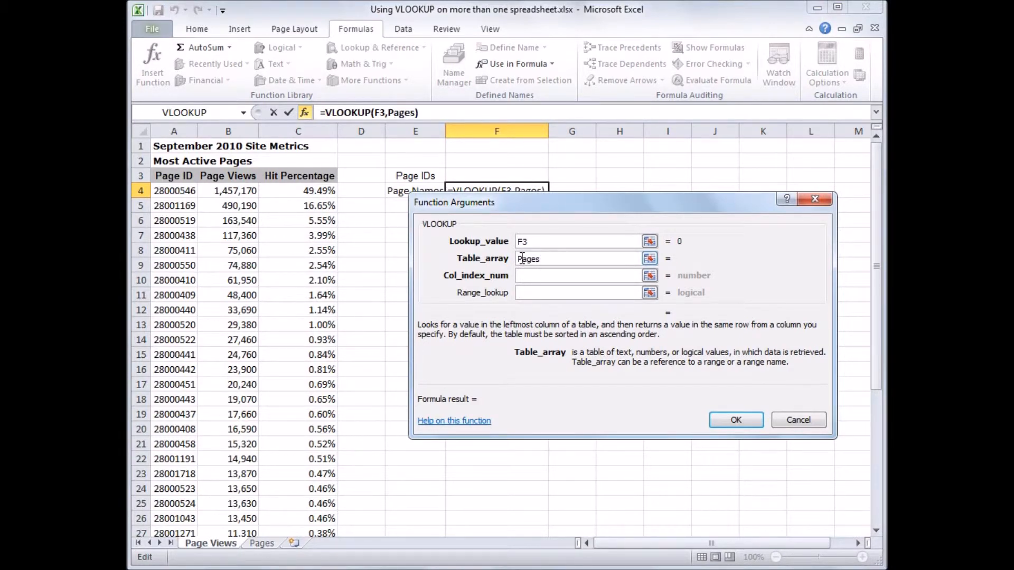
{"action": "type", "text": "!A2:B39"}
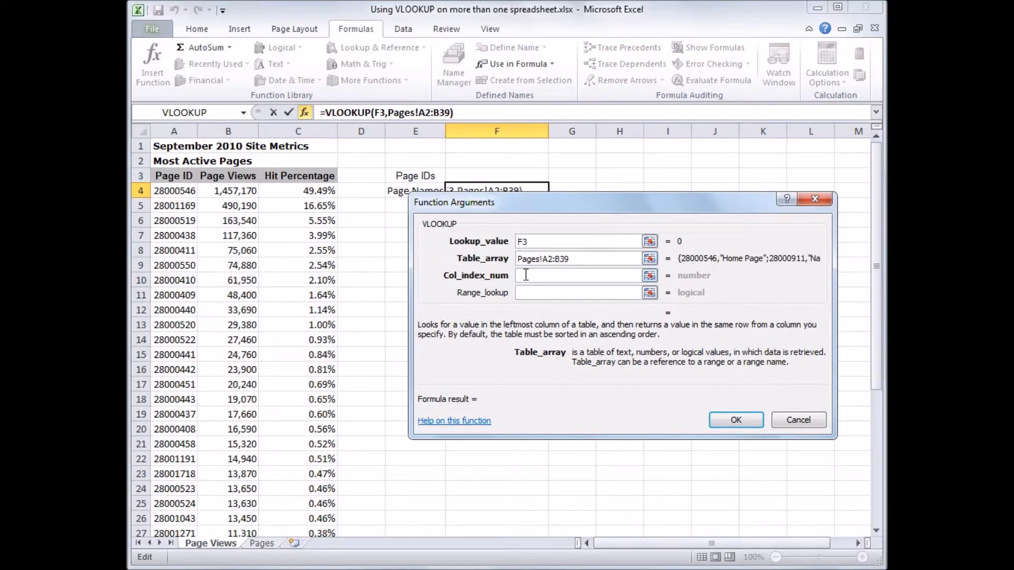
Complete the VLOOKUP in F4 with Col_index_num 2 and Range_lookup FALSE for an exact match.
{"action": "left_click", "coordinate": [526, 275]}
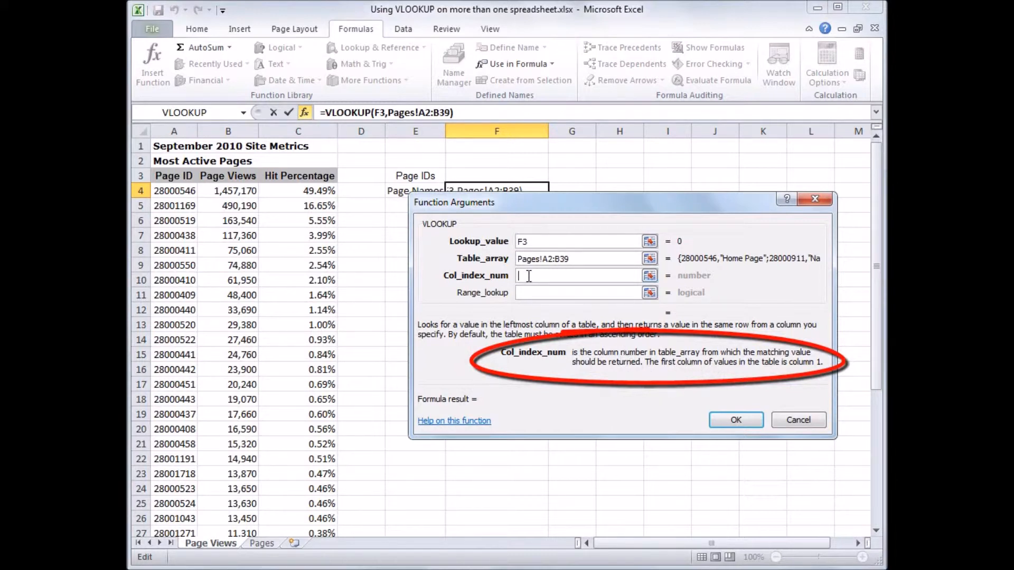
{"action": "type", "text": "2"}
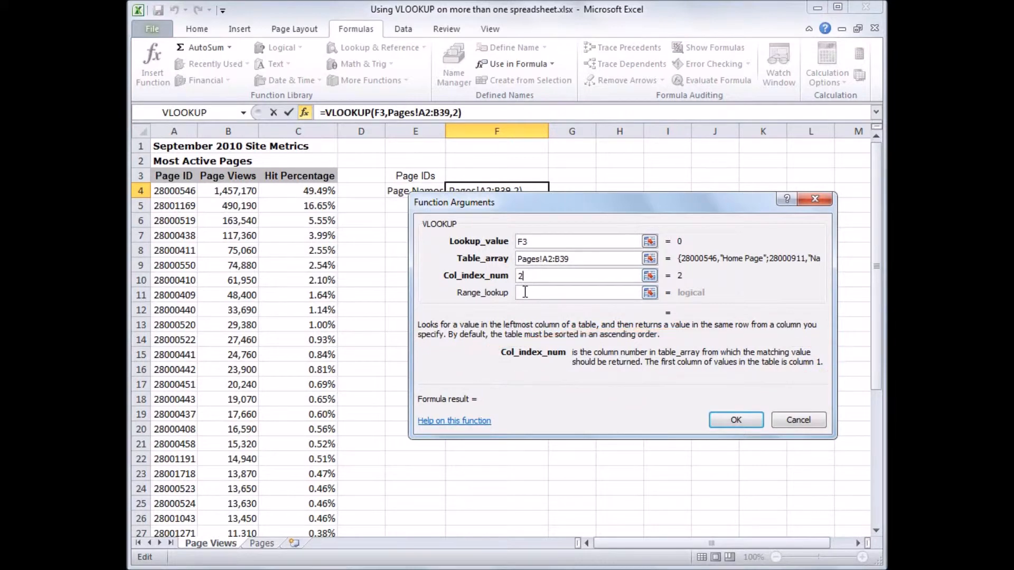
{"action": "left_click", "coordinate": [524, 292]}
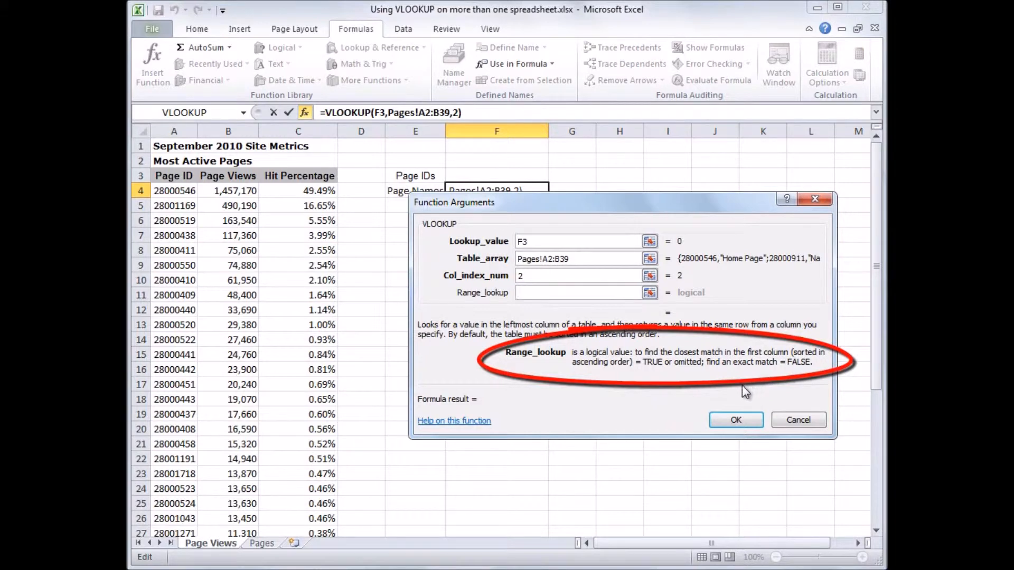
{"action": "type", "text": "FALS"}
{"action": "type", "text": "E"}
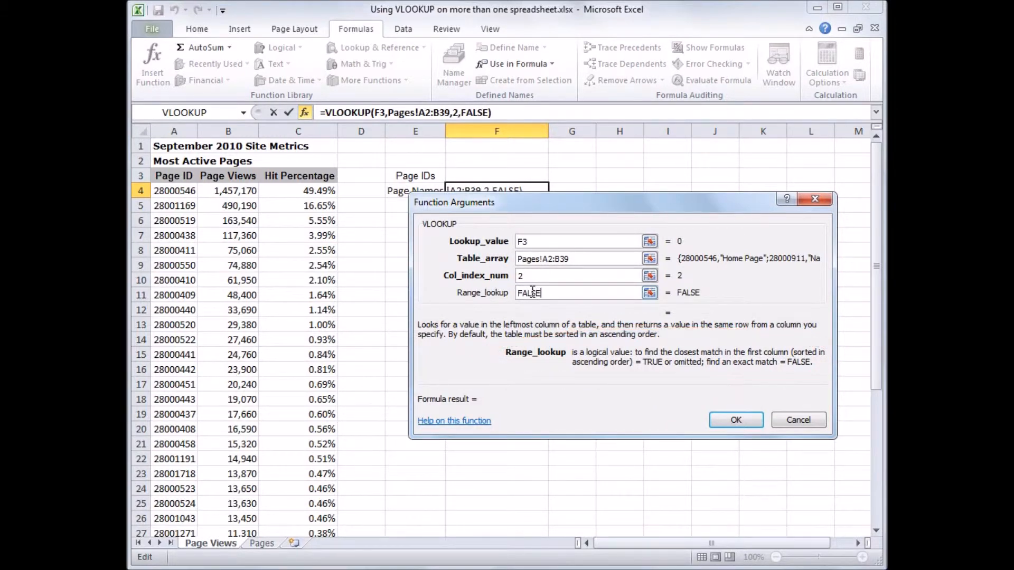
{"action": "left_click", "coordinate": [728, 418]}
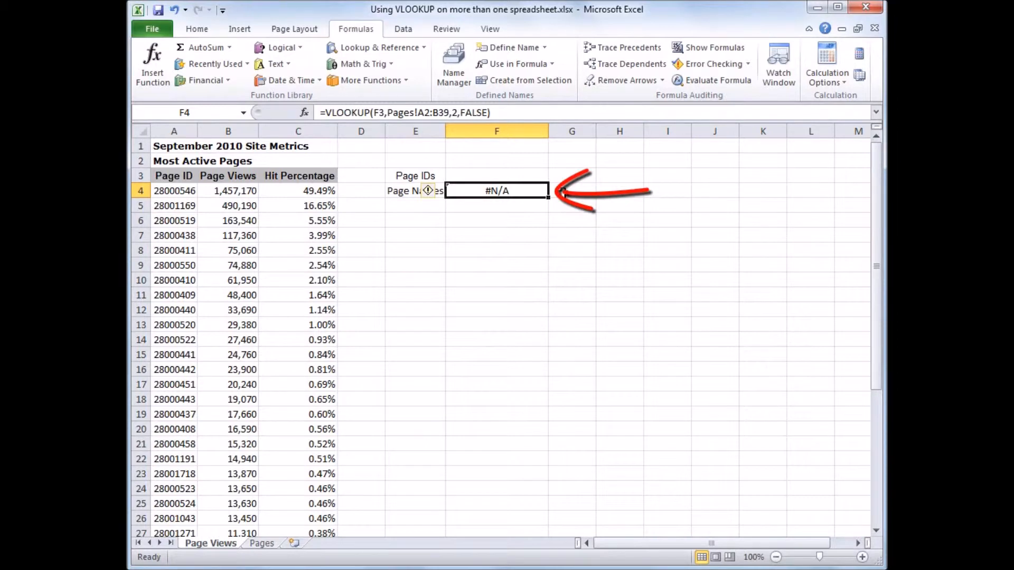
Copy the page ID 28001169 from cell A5 into the lookup cell F3.
{"action": "left_click", "coordinate": [503, 173]}
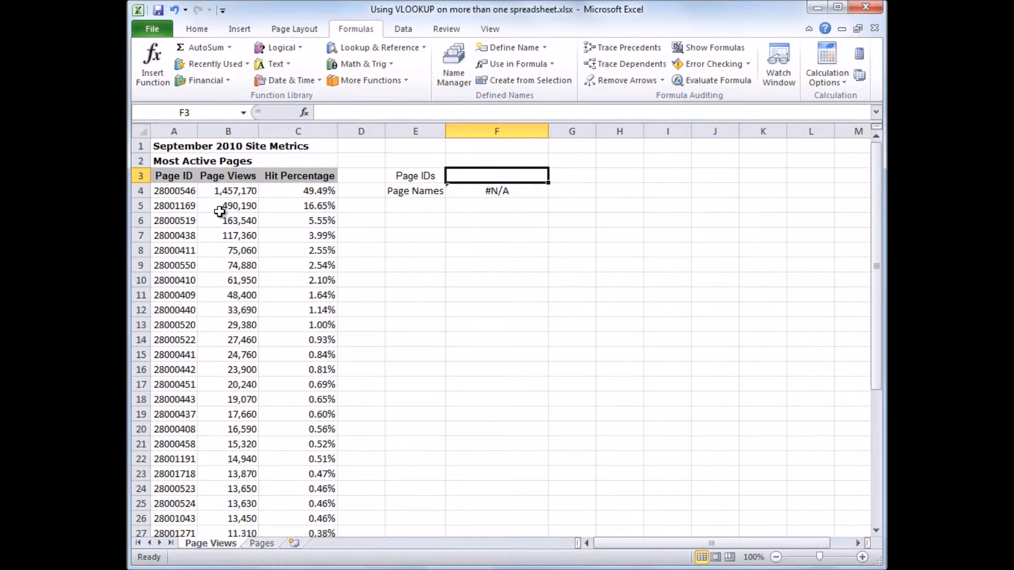
{"action": "left_click", "coordinate": [185, 207]}
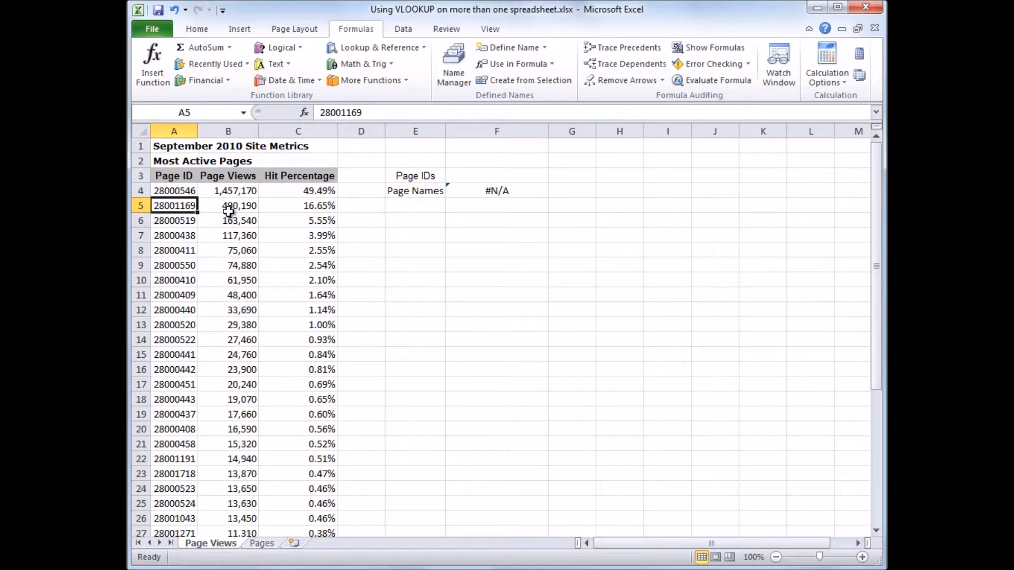
{"action": "key", "text": "ctrl+c"}
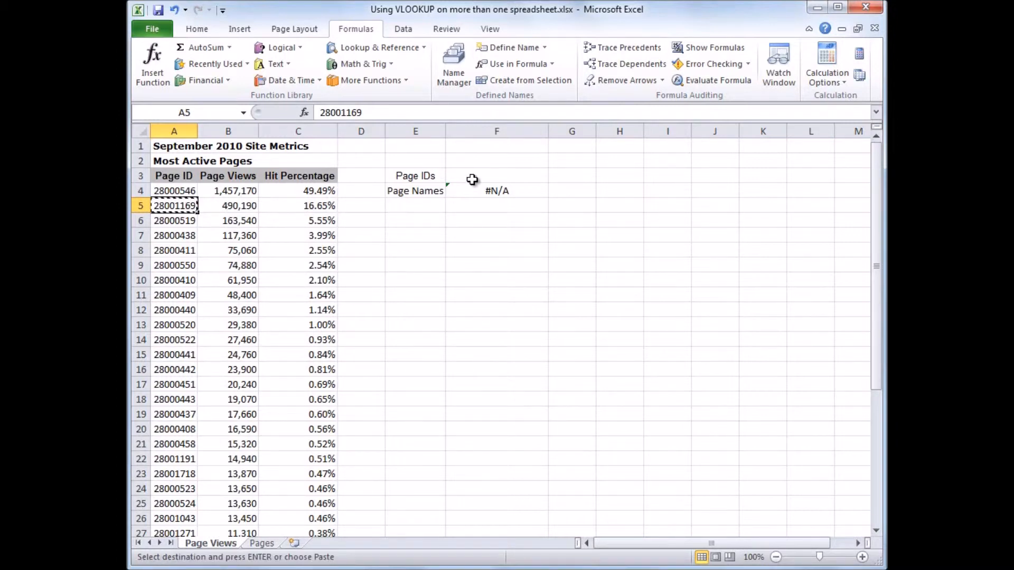
{"action": "left_click", "coordinate": [471, 177]}
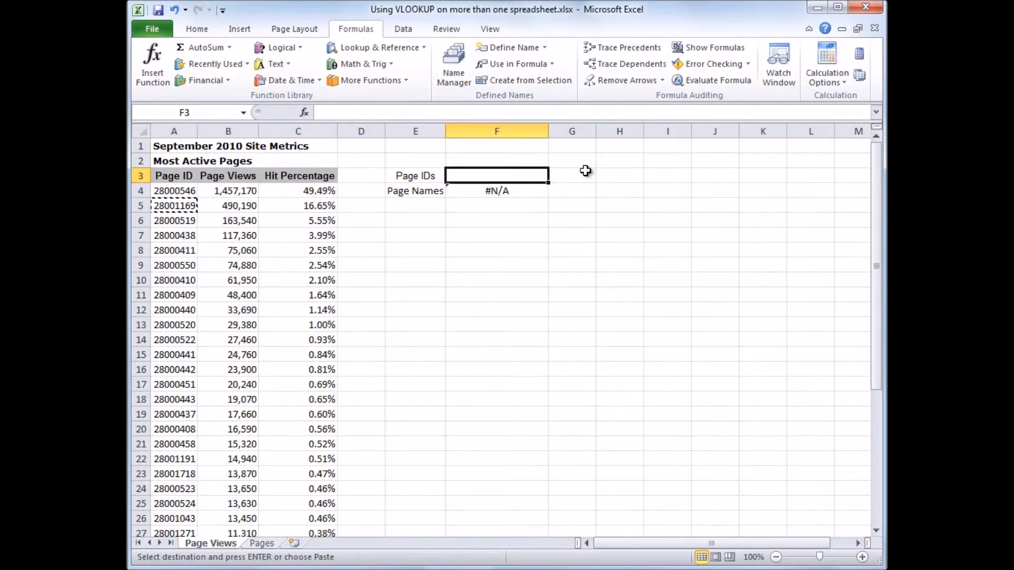
{"action": "key", "text": "ctrl+v"}
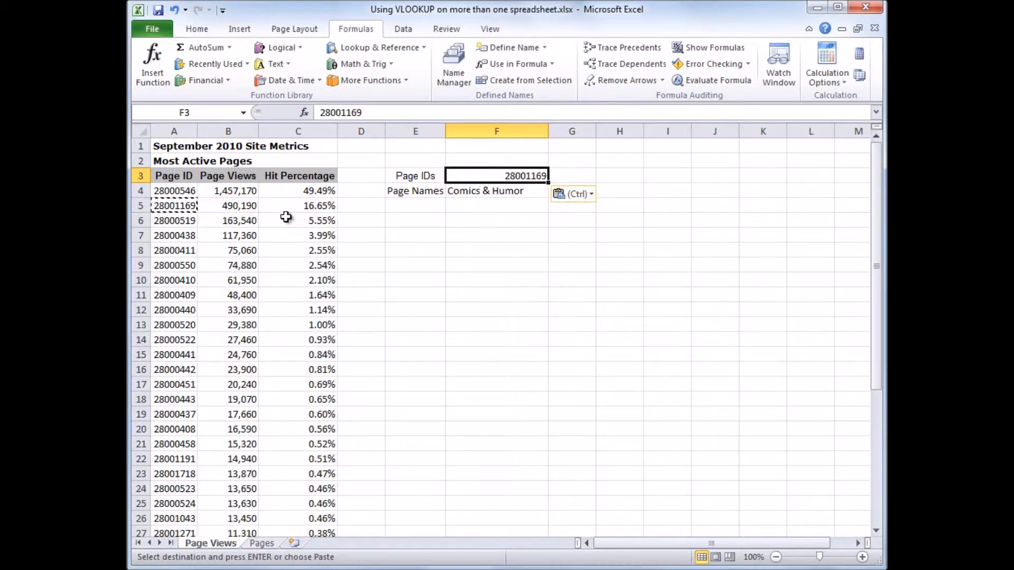
{"action": "key", "text": "Escape"}
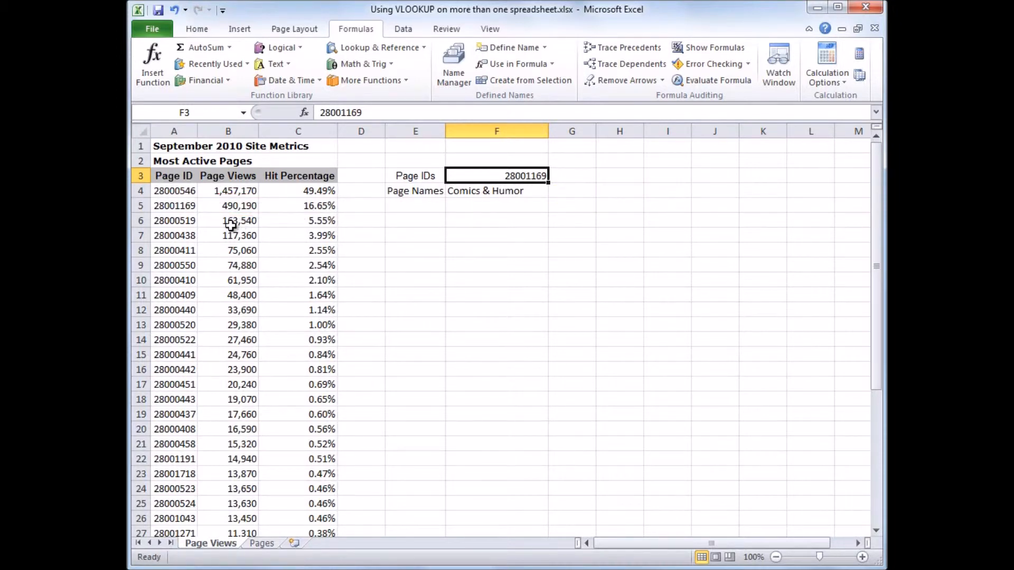
Replace the page ID in cell F3 with a copy of 28000519 from cell A6.
{"action": "left_click", "coordinate": [187, 221]}
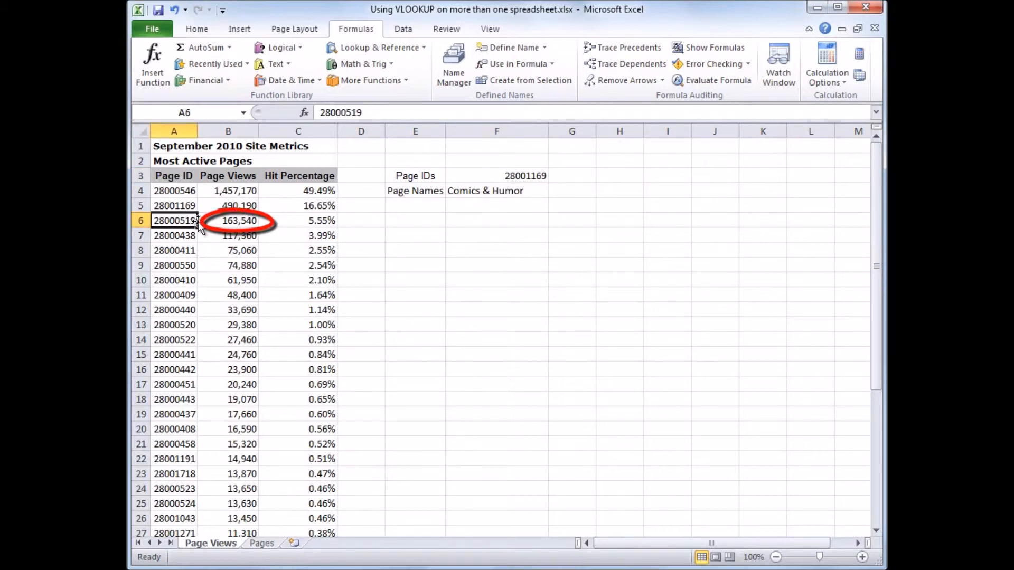
{"action": "key", "text": "ctrl+c"}
{"action": "left_click", "coordinate": [496, 176]}
{"action": "key", "text": "ctrl+v"}
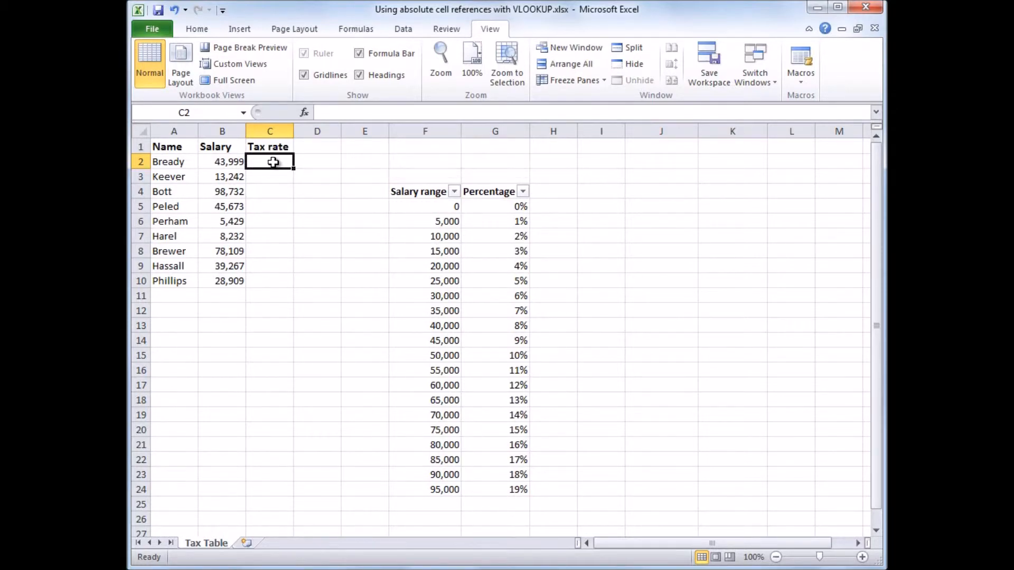
Begin a VLOOKUP formula in cell C2 of the Tax Table sheet with salary cell B2 as the lookup value.
{"action": "type", "text": "=VLO"}
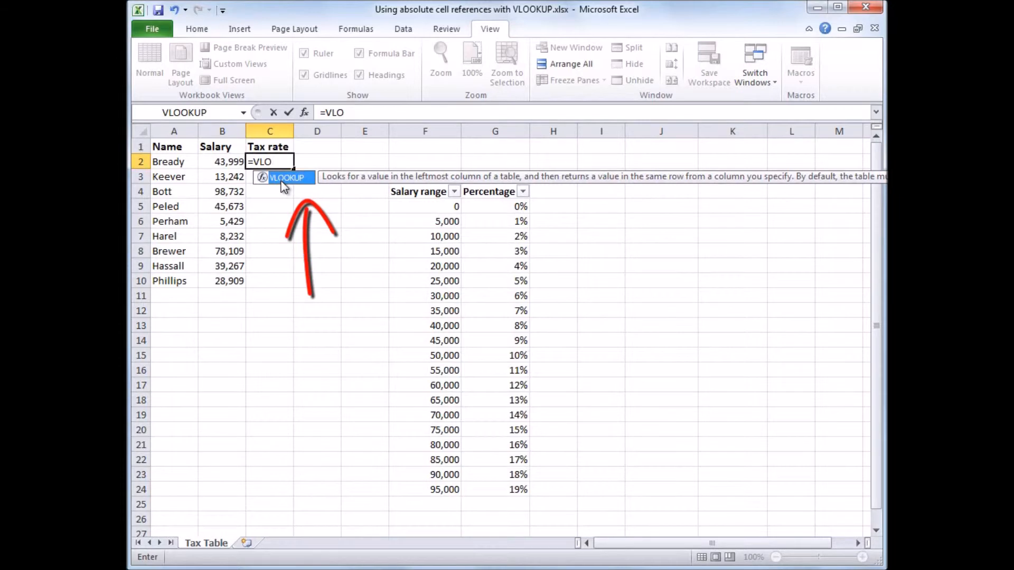
{"action": "double_click", "coordinate": [283, 182]}
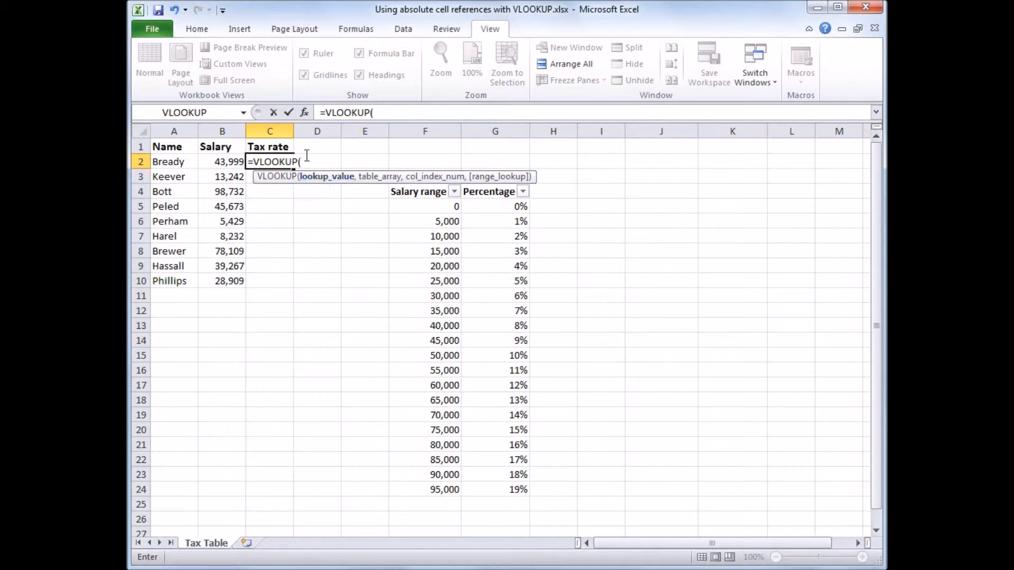
{"action": "left_click", "coordinate": [232, 161]}
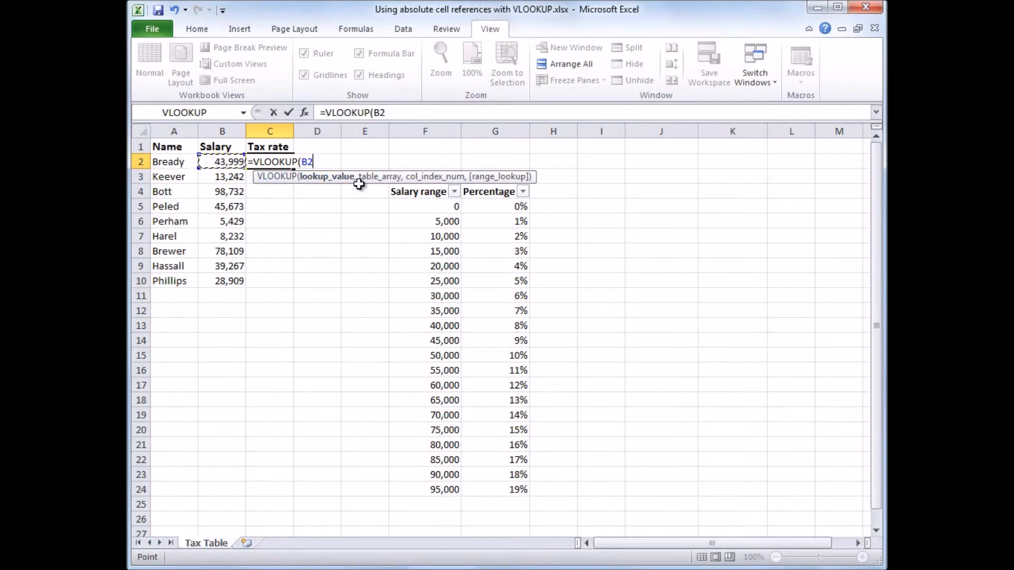
{"action": "type", "text": ","}
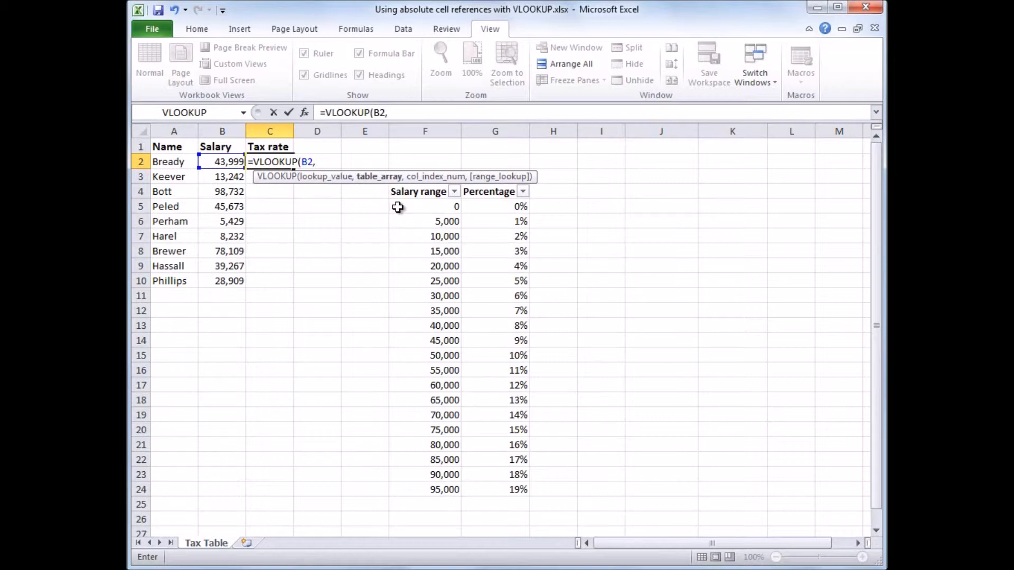
Complete the C2 formula with table array F5:G24, column index 2 and TRUE for an approximate match.
{"action": "left_click_drag", "start_coordinate": [397, 207], "coordinate": [478, 486]}
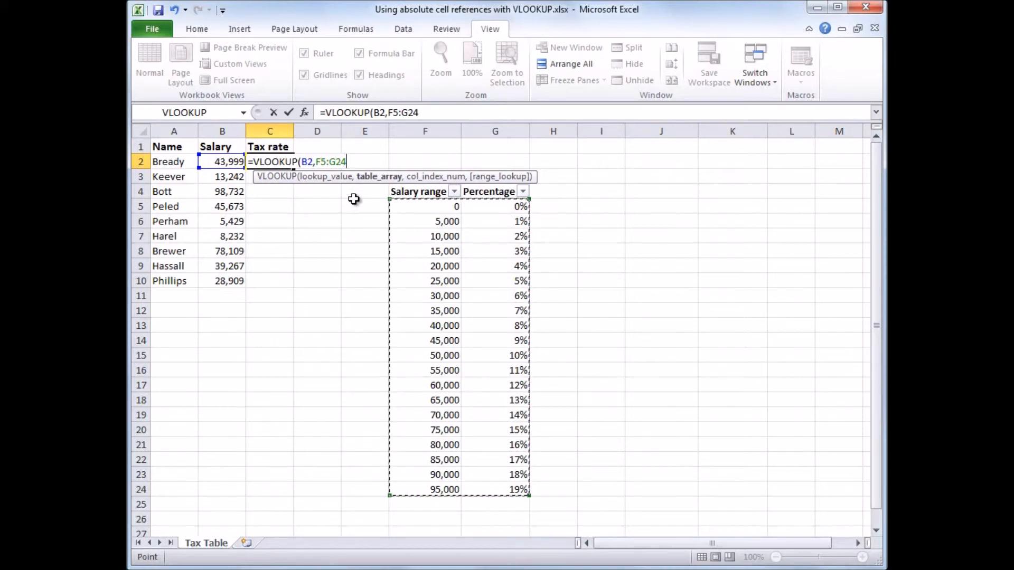
{"action": "type", "text": ","}
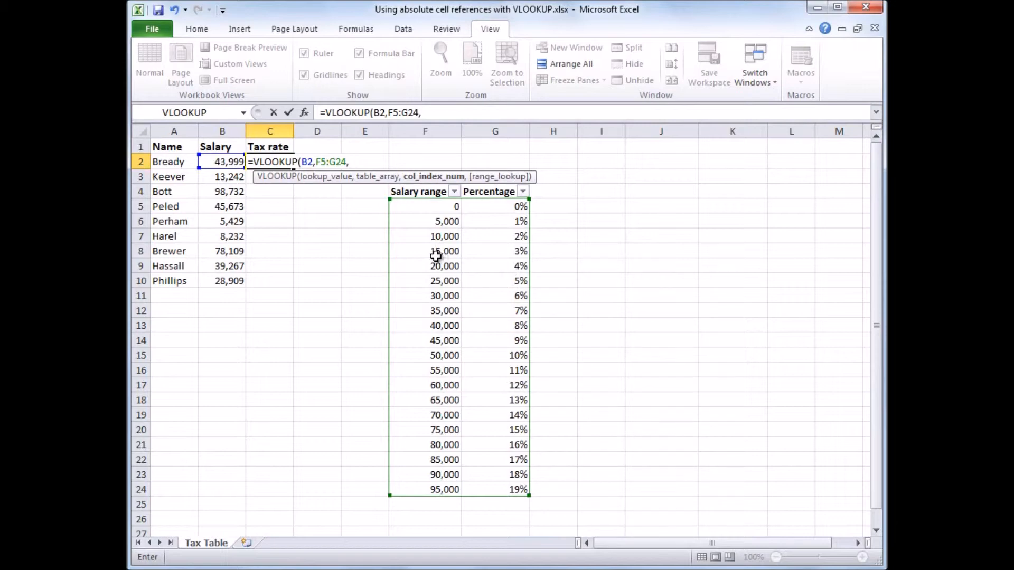
{"action": "type", "text": "2,"}
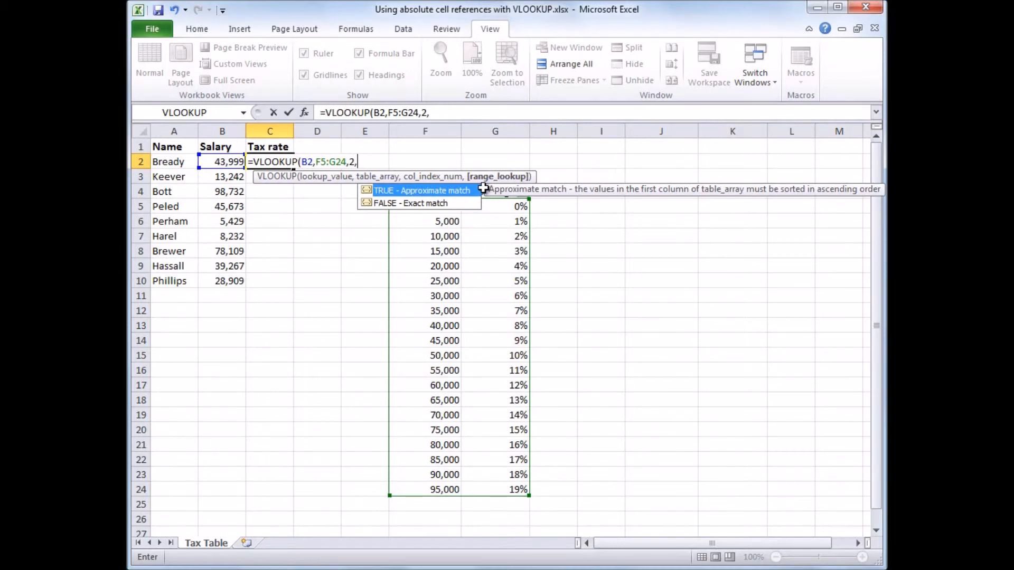
{"action": "double_click", "coordinate": [440, 191]}
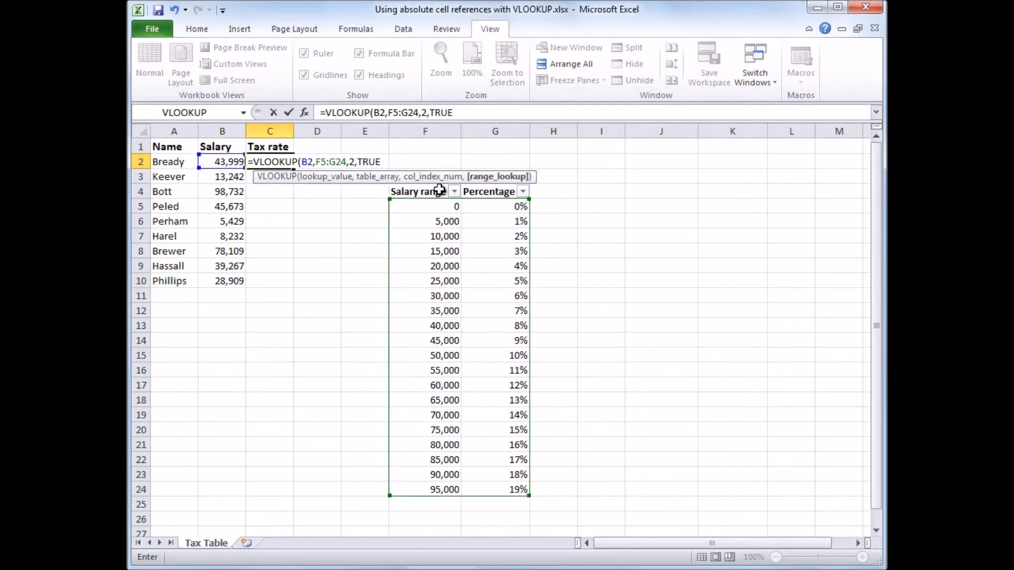
{"action": "type", "text": ")"}
{"action": "key", "text": "Return"}
Make the table range in the C2 formula absolute, as $F$5:$G$24.
{"action": "left_click", "coordinate": [285, 160]}
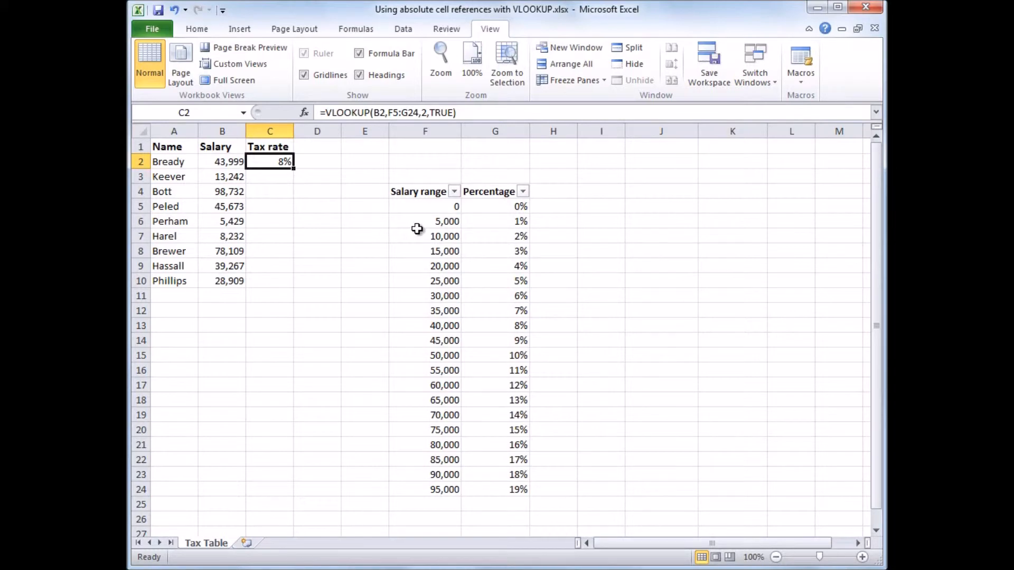
{"action": "left_click", "coordinate": [396, 112]}
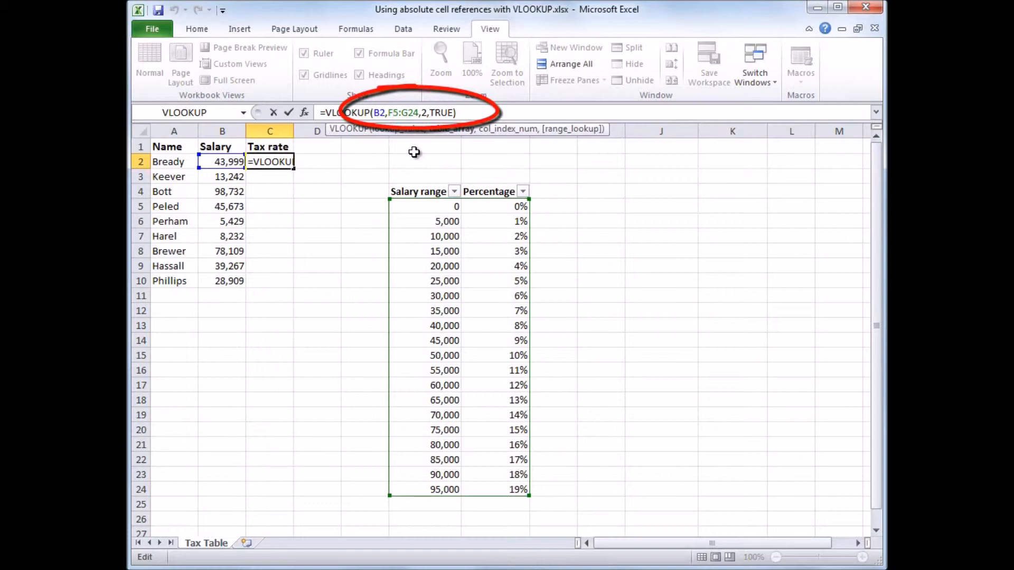
{"action": "key", "text": "F4"}
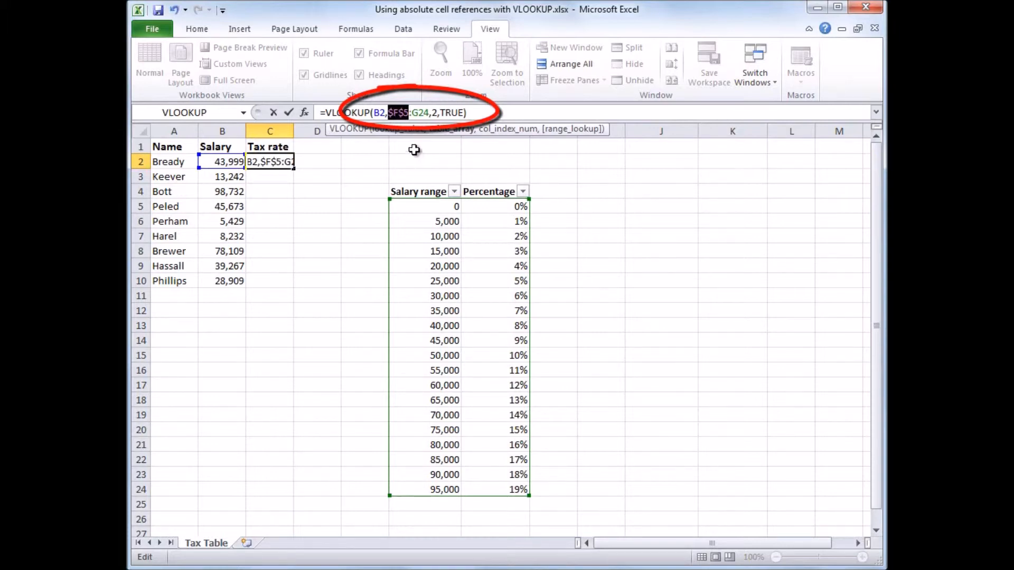
{"action": "left_click", "coordinate": [418, 110]}
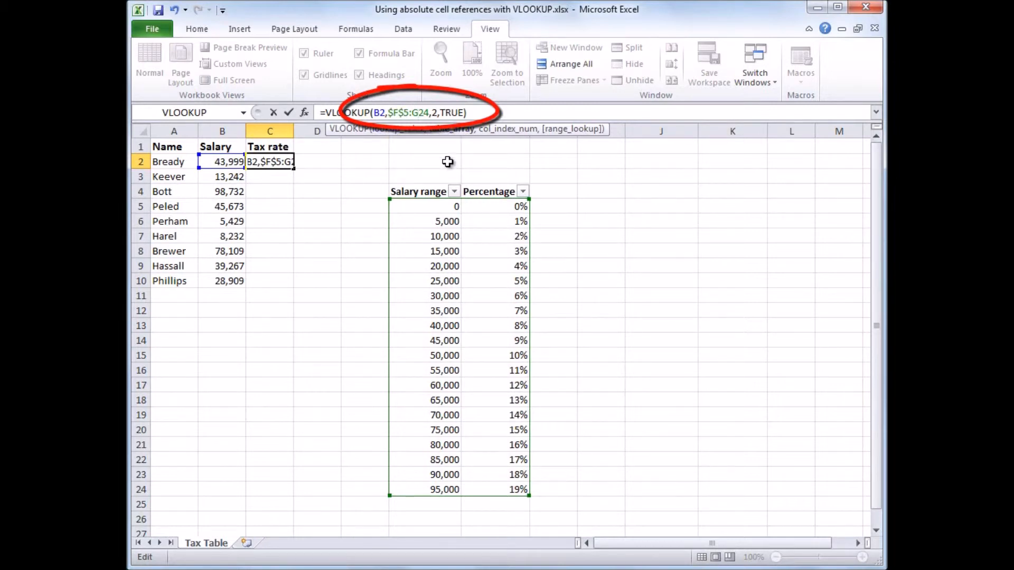
{"action": "key", "text": "F4"}
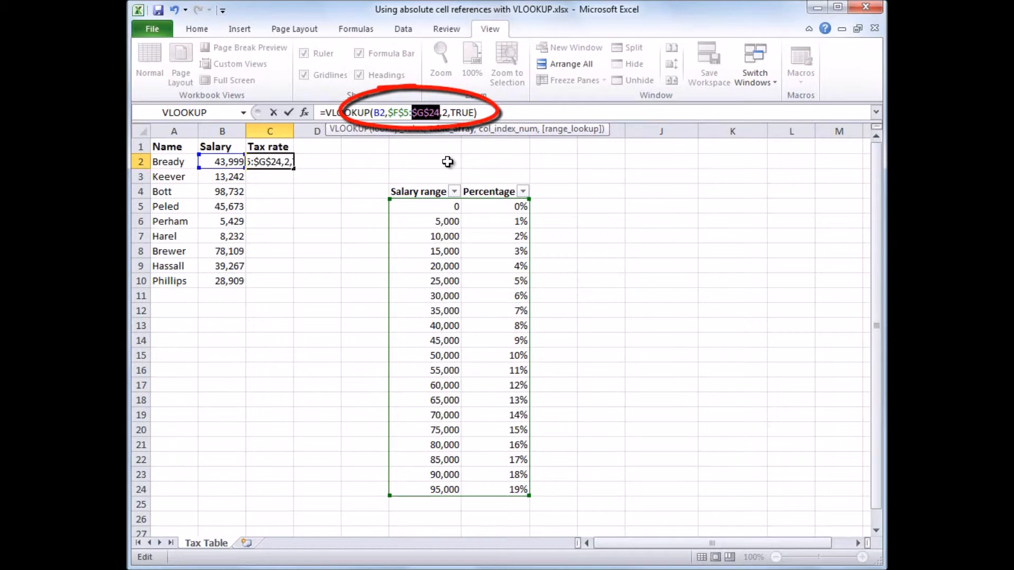
{"action": "key", "text": "Return"}
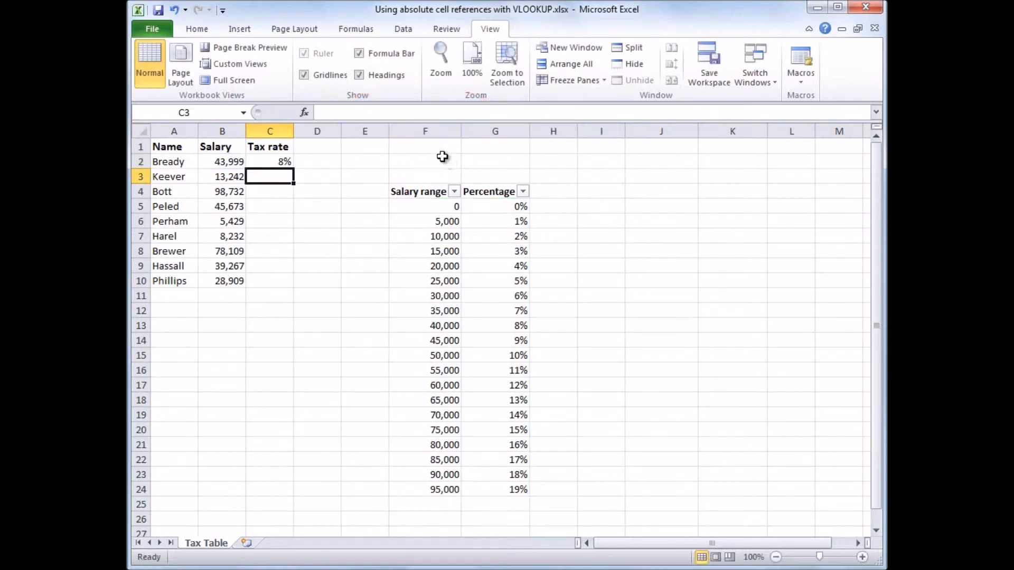
Fill the tax rate formula from C2 down to C10 for all remaining employees.
{"action": "left_click", "coordinate": [276, 159]}
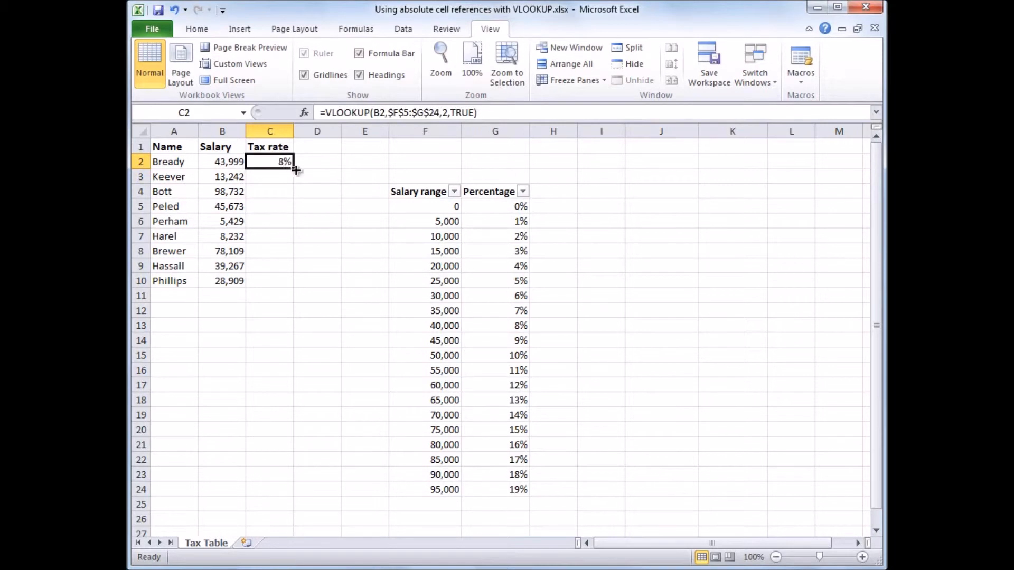
{"action": "left_click_drag", "start_coordinate": [295, 169], "coordinate": [288, 286]}
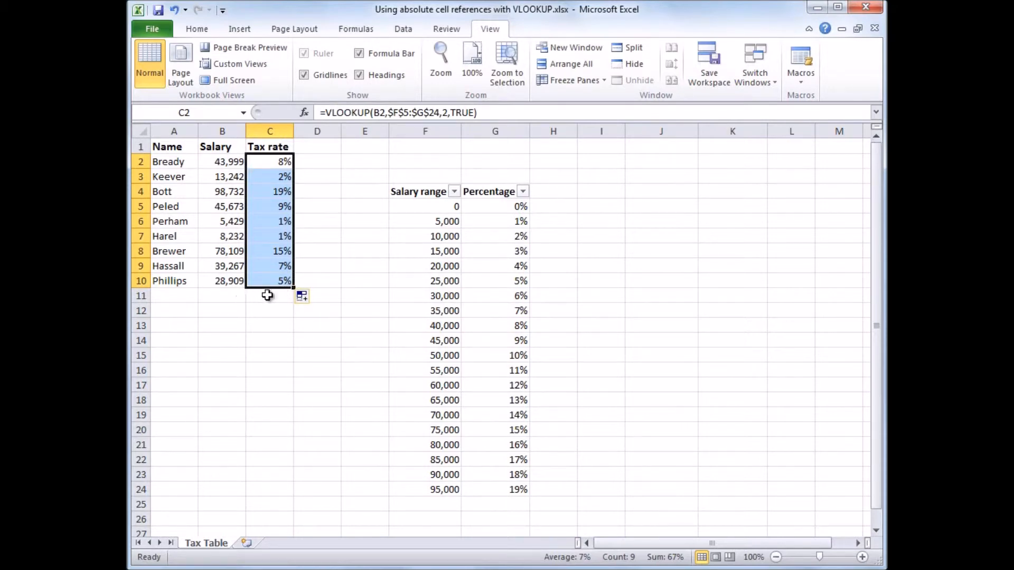
{"action": "left_click", "coordinate": [280, 283]}
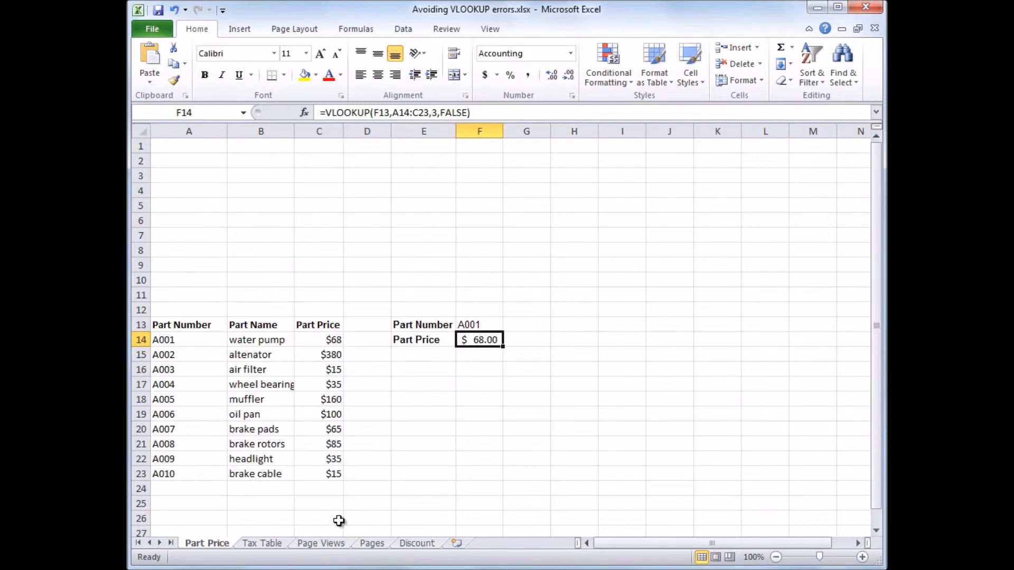
In the Avoiding VLOOKUP errors workbook, examine the Discount sheet's quantity table and return to the Part Price sheet.
{"action": "left_click", "coordinate": [416, 543]}
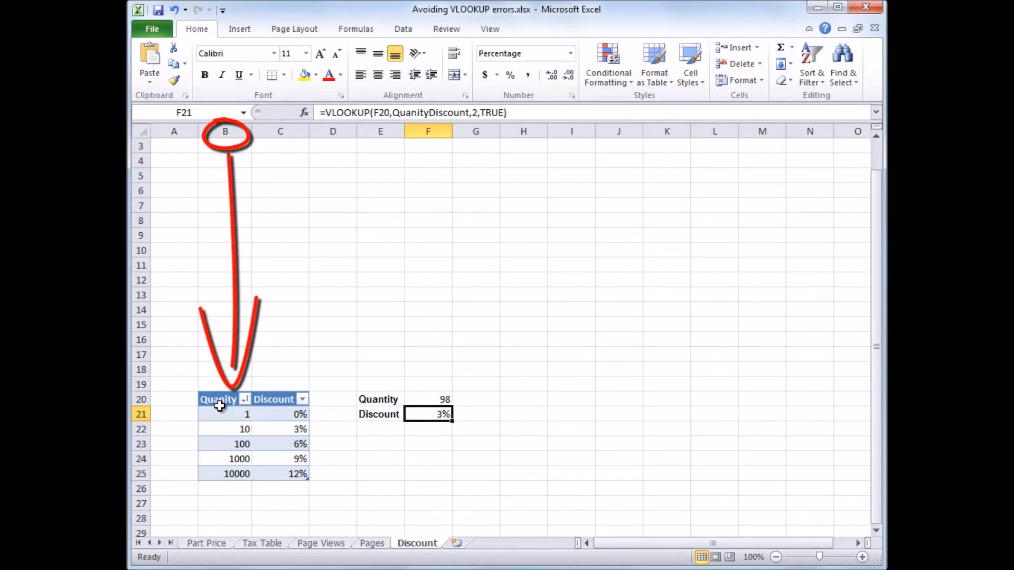
{"action": "left_click", "coordinate": [211, 544]}
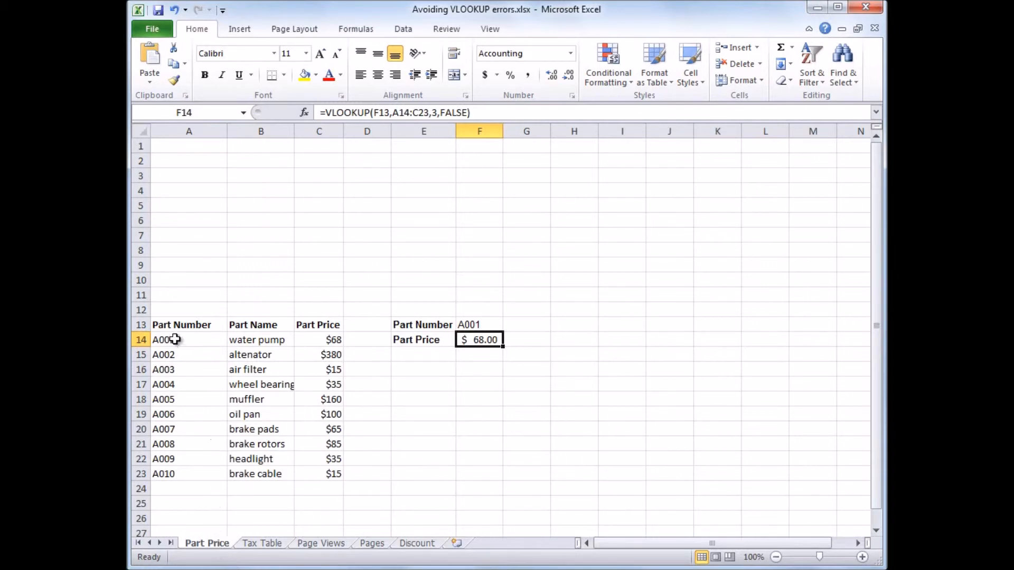
Insert a hyphen into the water pump's part number in A14 so it reads A-001.
{"action": "left_click", "coordinate": [159, 338]}
{"action": "double_click", "coordinate": [159, 338]}
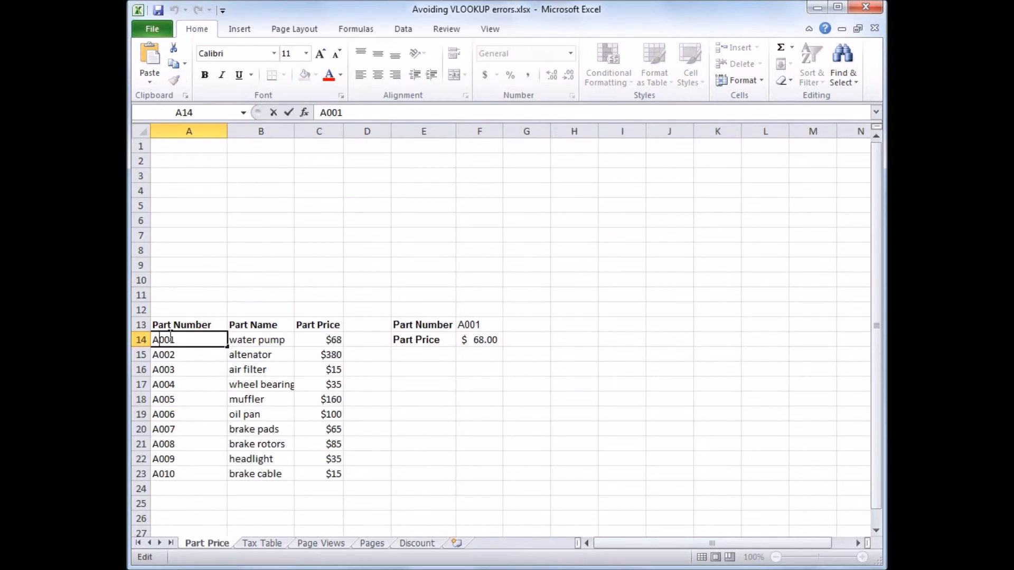
{"action": "type", "text": "-"}
{"action": "key", "text": "Return"}
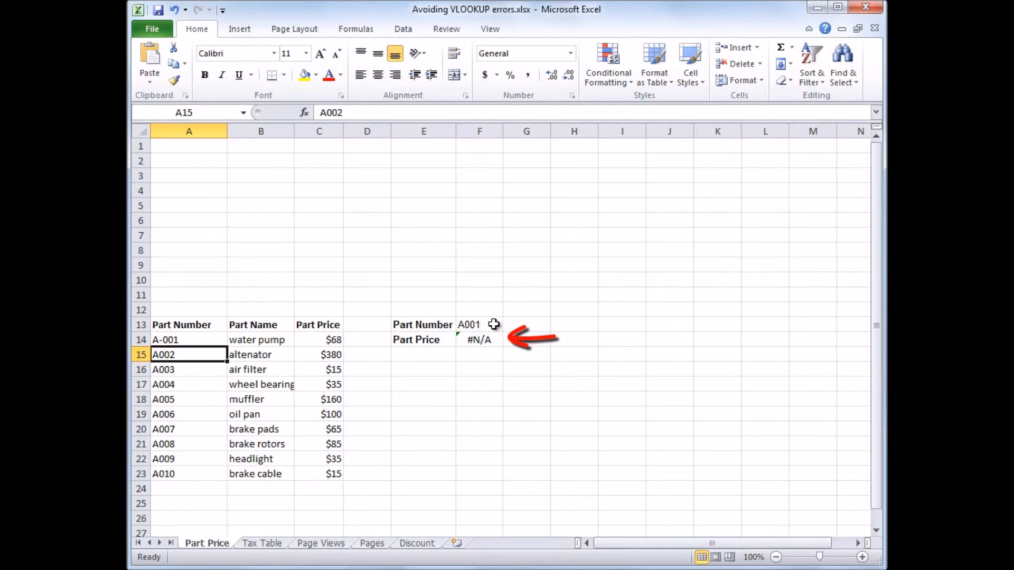
Add a leading space to the part number in A16 and set the lookup part number in F13 to A003.
{"action": "double_click", "coordinate": [154, 372]}
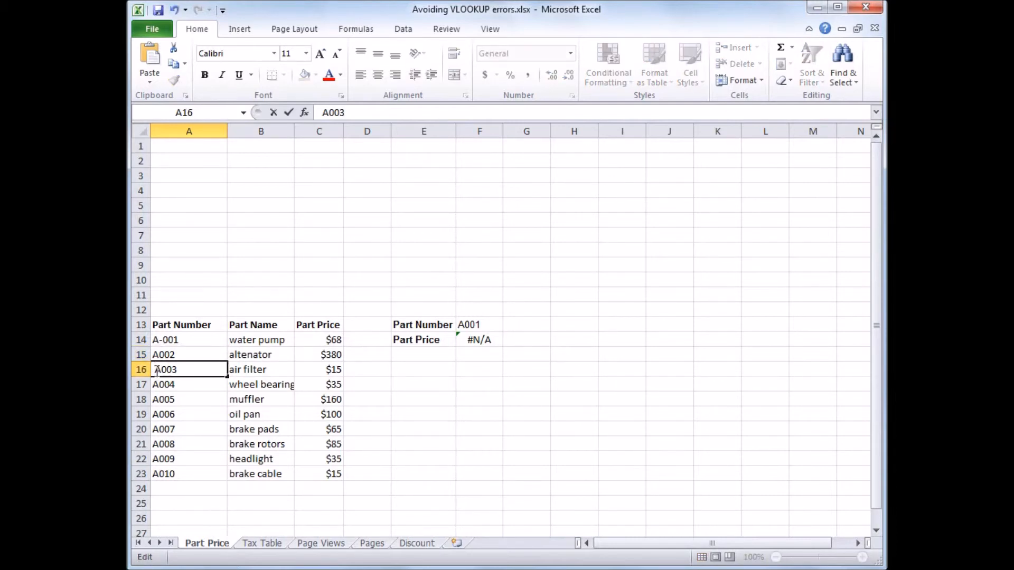
{"action": "left_click", "coordinate": [486, 325]}
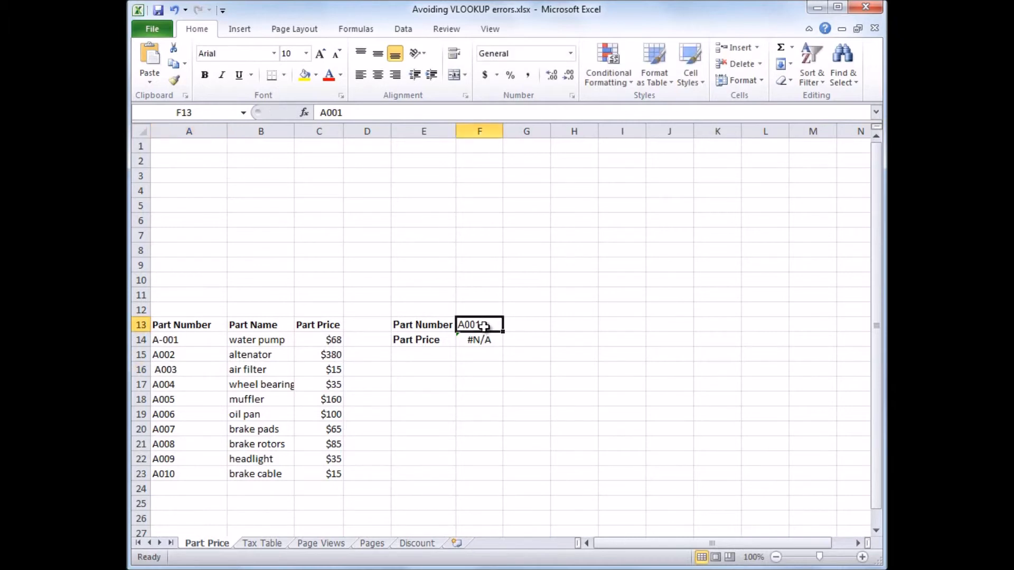
{"action": "type", "text": "A003"}
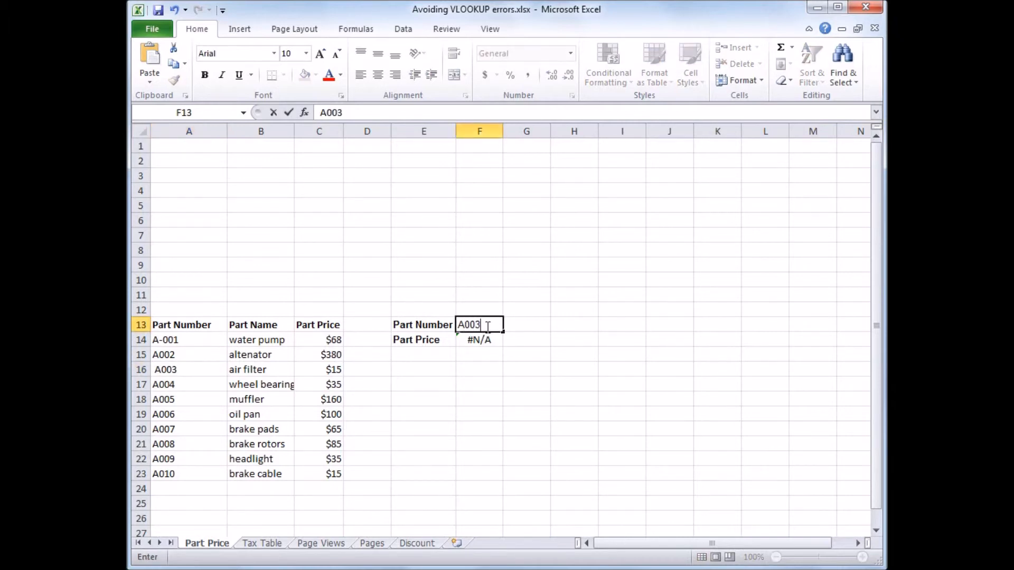
{"action": "key", "text": "Return"}
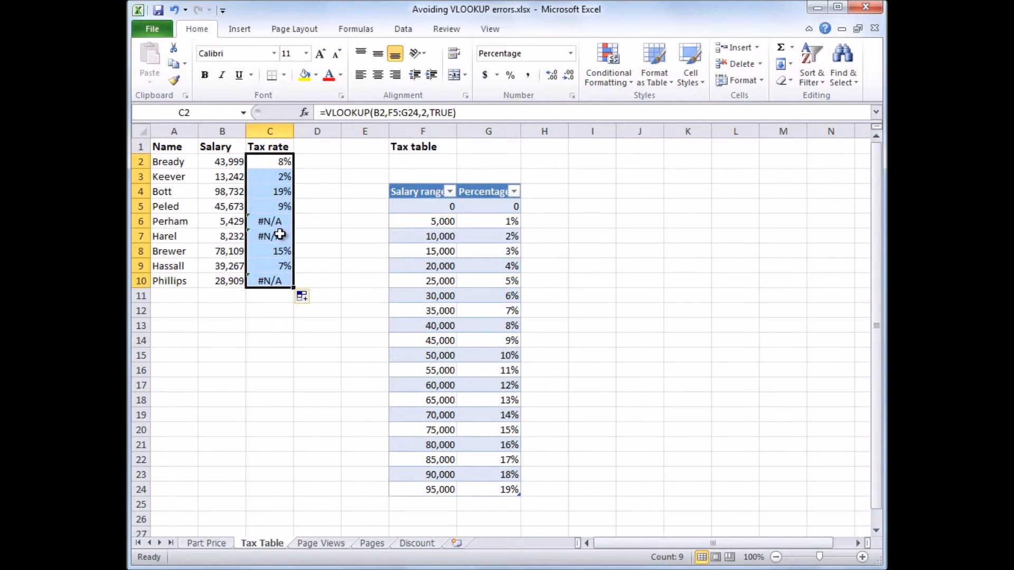
Make the table range in the Tax Table sheet's C2 formula absolute, as $F$5:$G$24.
{"action": "left_click", "coordinate": [274, 164]}
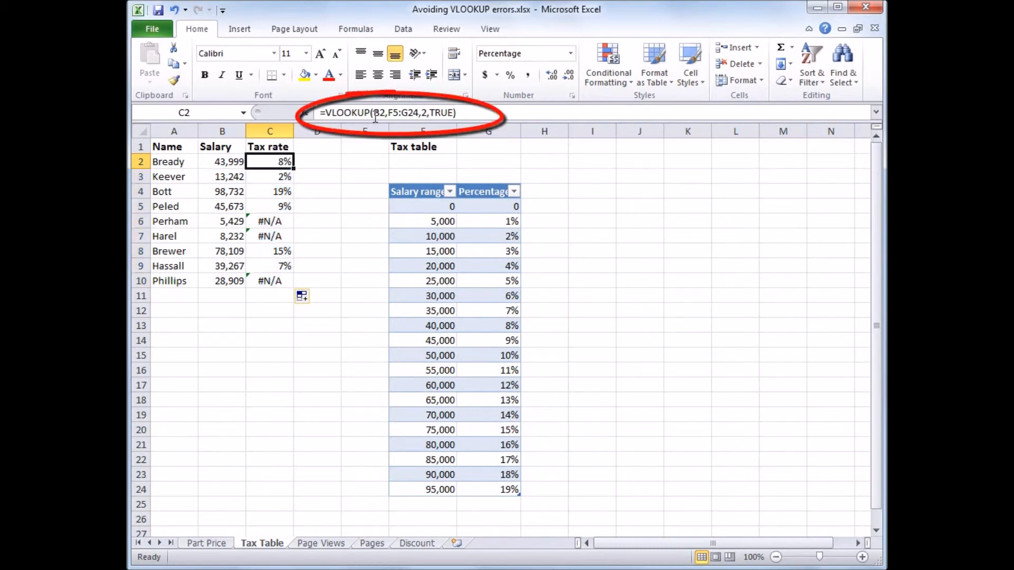
{"action": "left_click", "coordinate": [398, 112]}
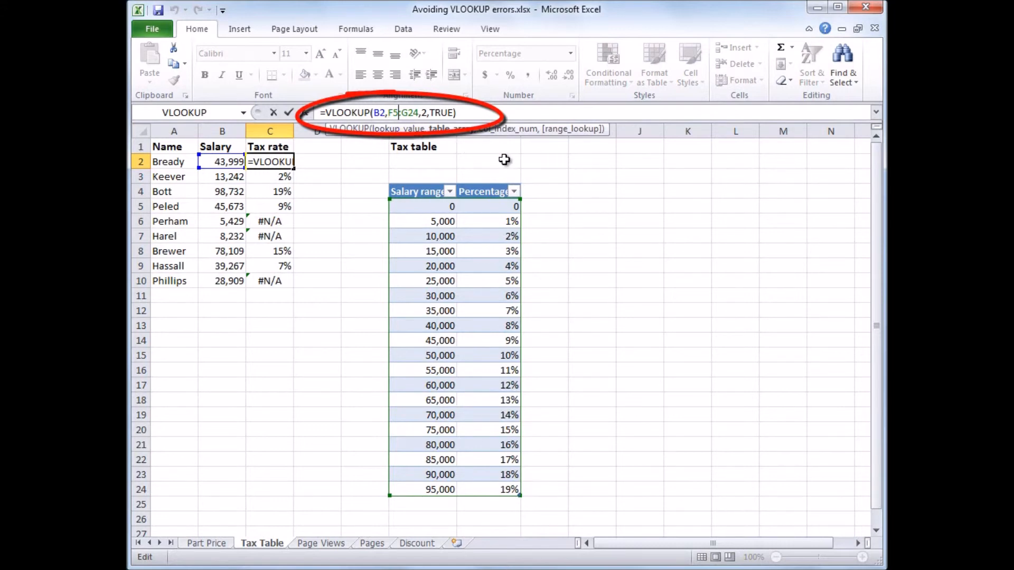
{"action": "key", "text": "F4"}
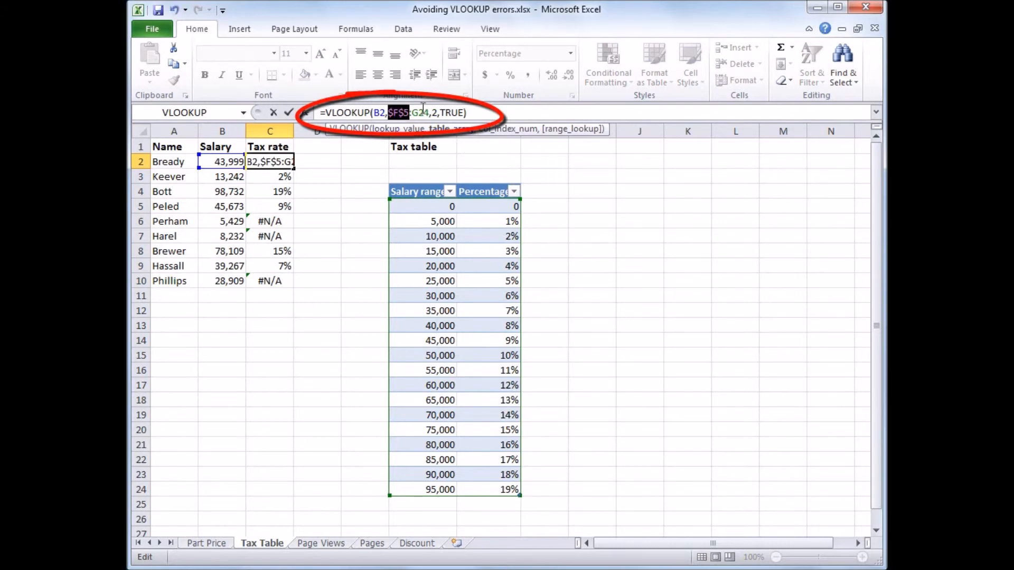
{"action": "left_click", "coordinate": [420, 112]}
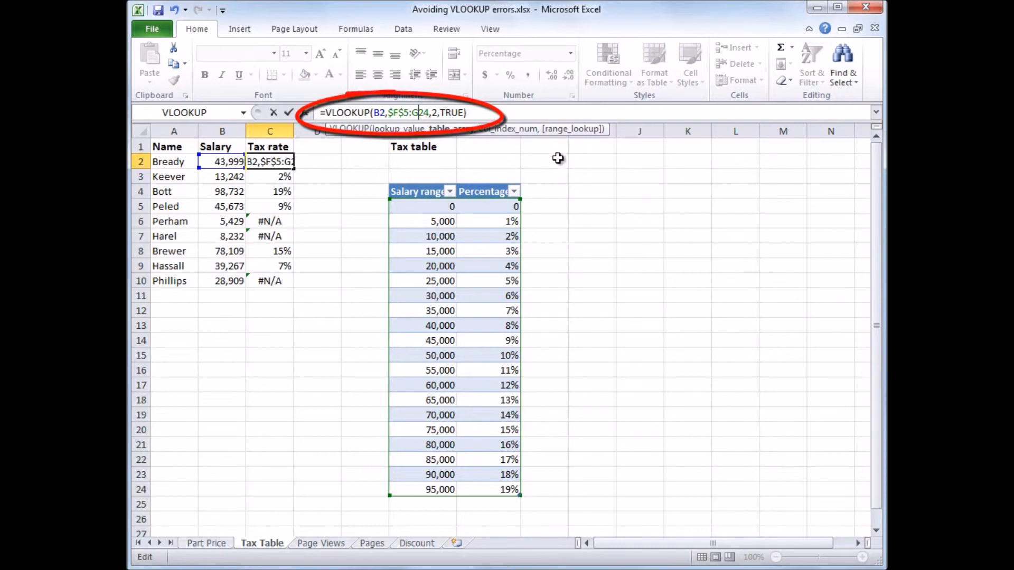
{"action": "key", "text": "F4"}
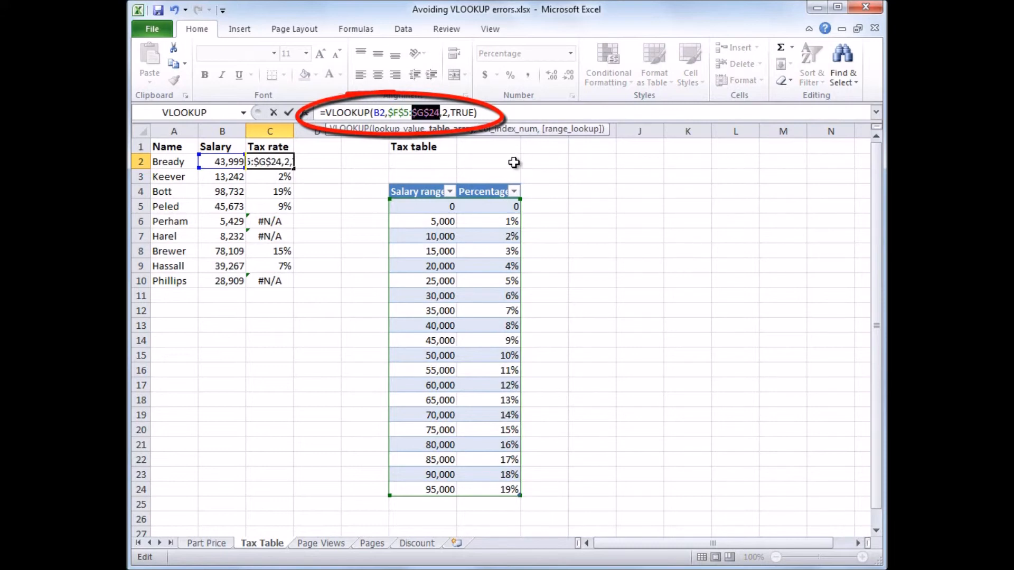
{"action": "key", "text": "Return"}
Clear the old tax rates in C3:C10 and fill the C2 formula down to C10.
{"action": "left_click_drag", "start_coordinate": [269, 175], "coordinate": [277, 280]}
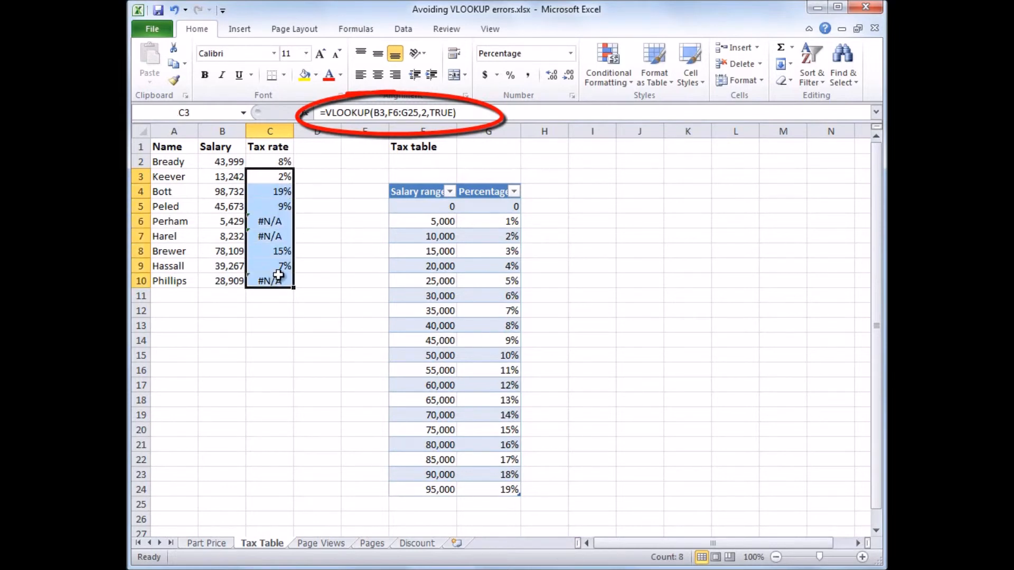
{"action": "key", "text": "Delete"}
{"action": "left_click", "coordinate": [281, 161]}
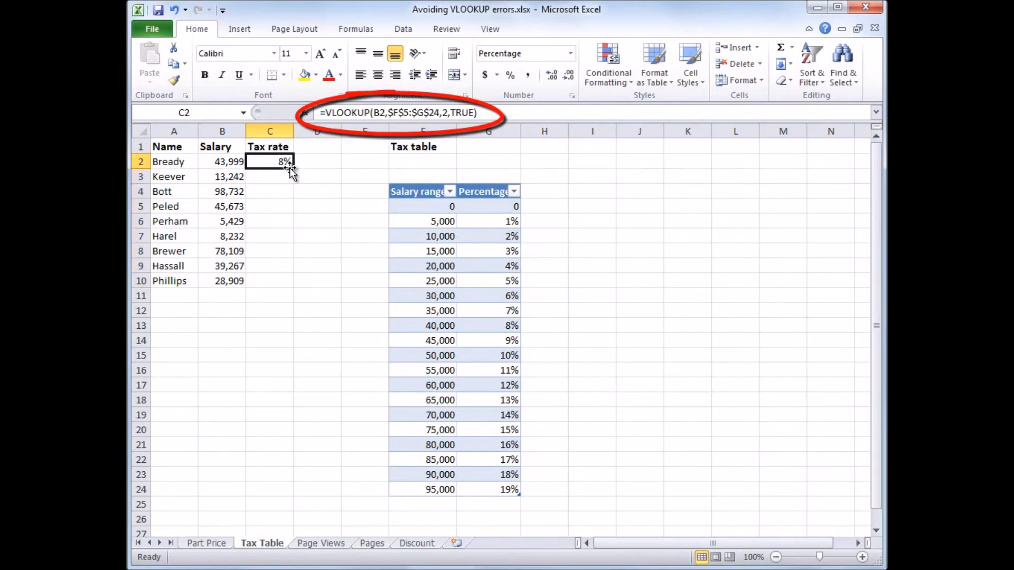
{"action": "left_click_drag", "start_coordinate": [293, 168], "coordinate": [294, 286]}
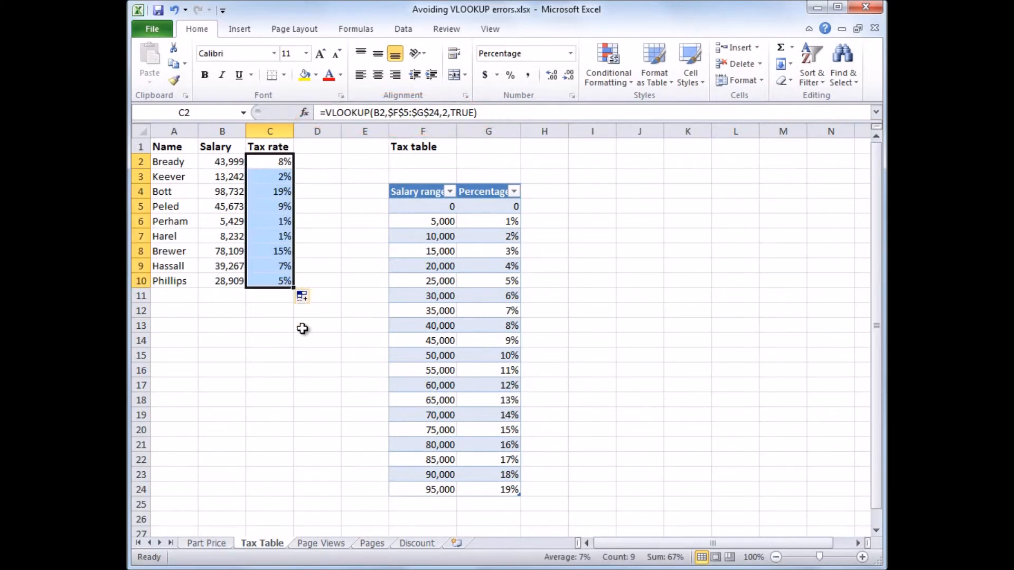
View the Page Views and Pages sheets, then remove the exclamation mark after Pages in the F4 formula on Page Views.
{"action": "left_click", "coordinate": [331, 543]}
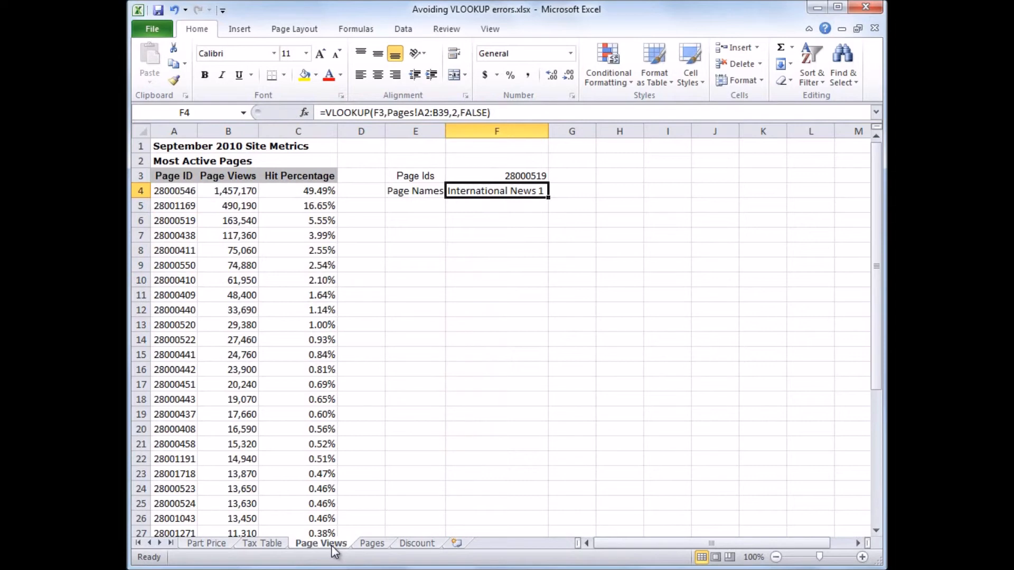
{"action": "left_click", "coordinate": [368, 545]}
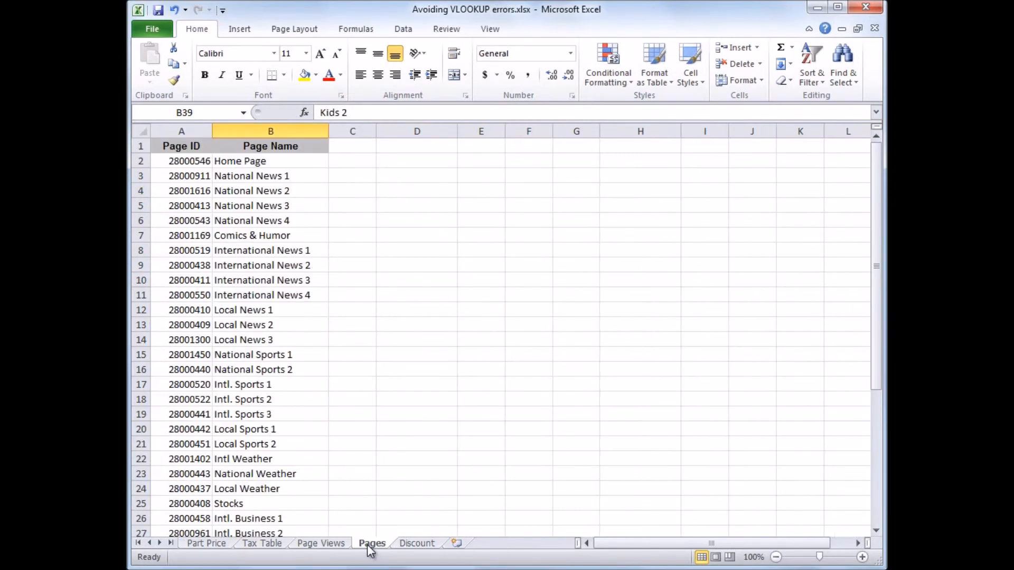
{"action": "left_click", "coordinate": [333, 544]}
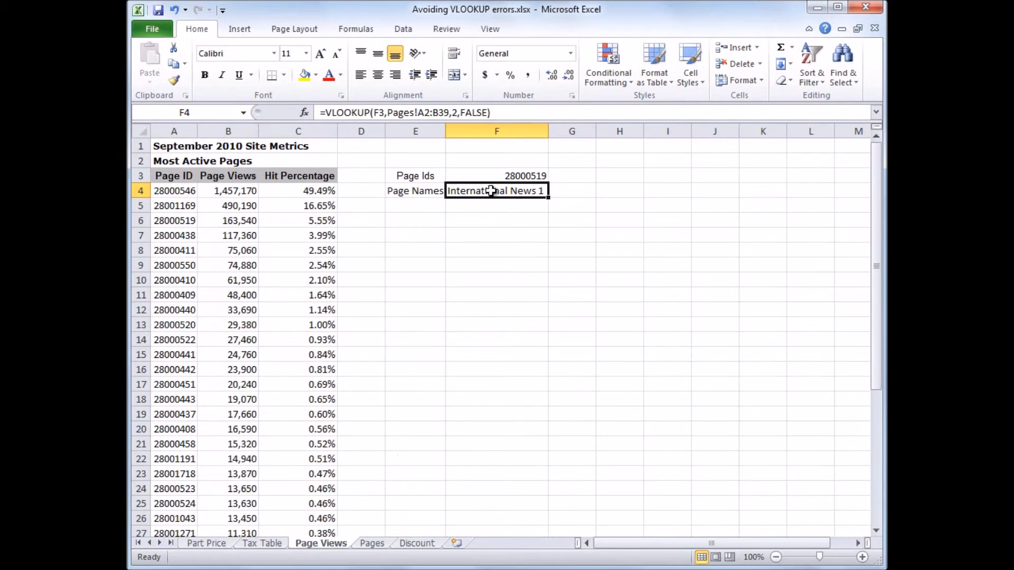
{"action": "left_click", "coordinate": [418, 112]}
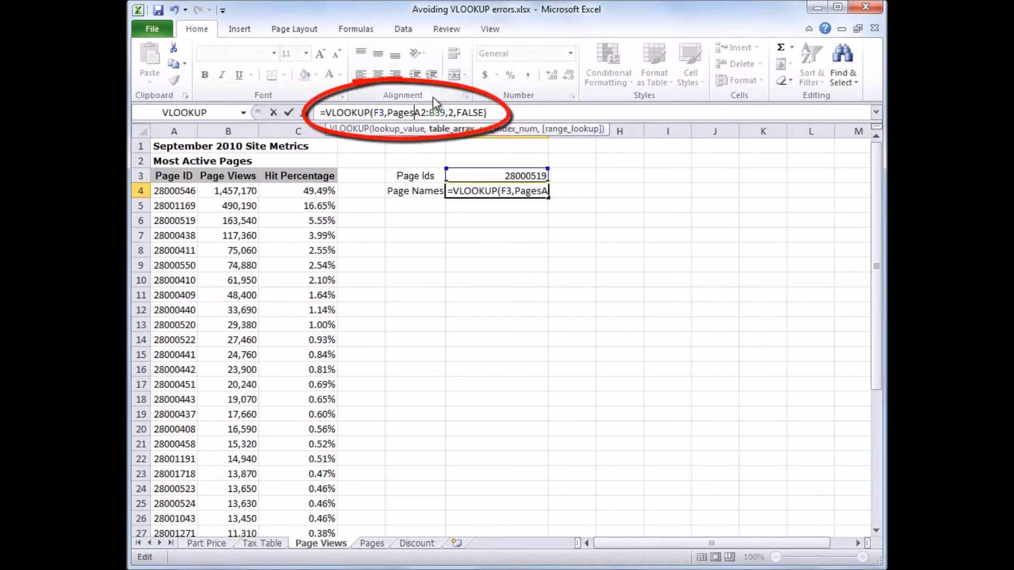
{"action": "key", "text": "Return"}
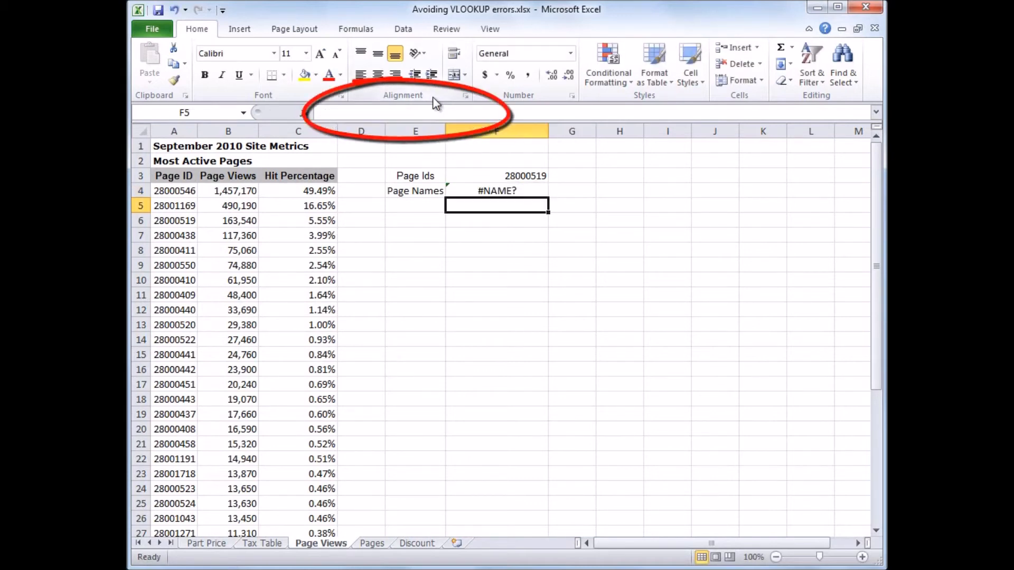
Restore the exclamation mark between Pages and A2:B39 in the F4 formula.
{"action": "left_click", "coordinate": [473, 189]}
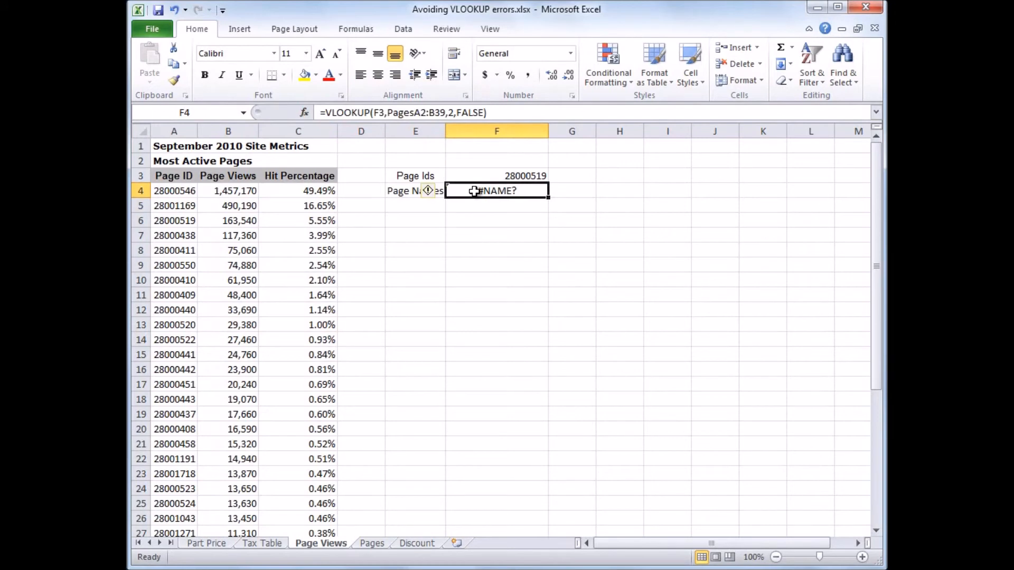
{"action": "left_click", "coordinate": [416, 112]}
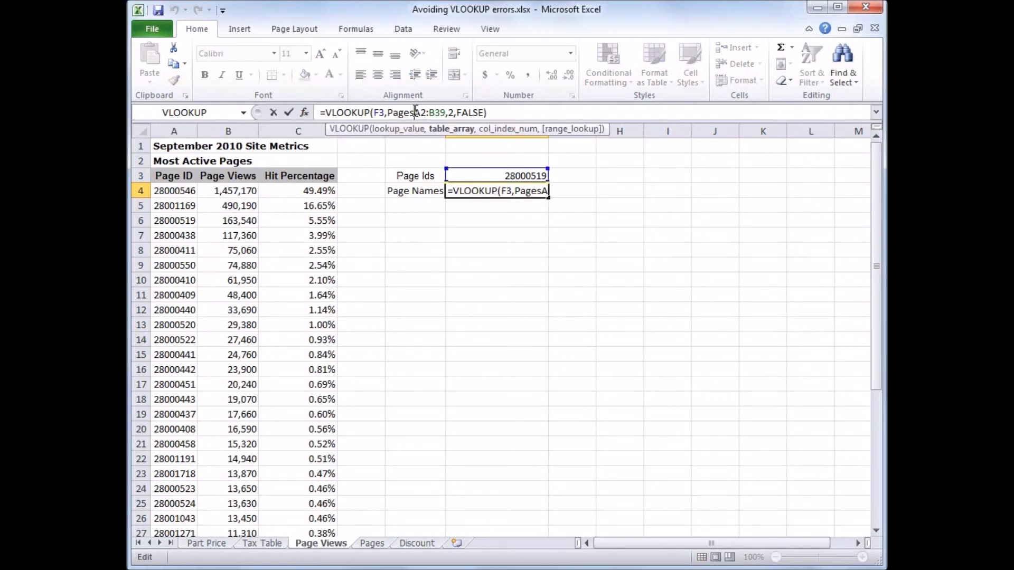
{"action": "type", "text": "!"}
{"action": "key", "text": "Return"}
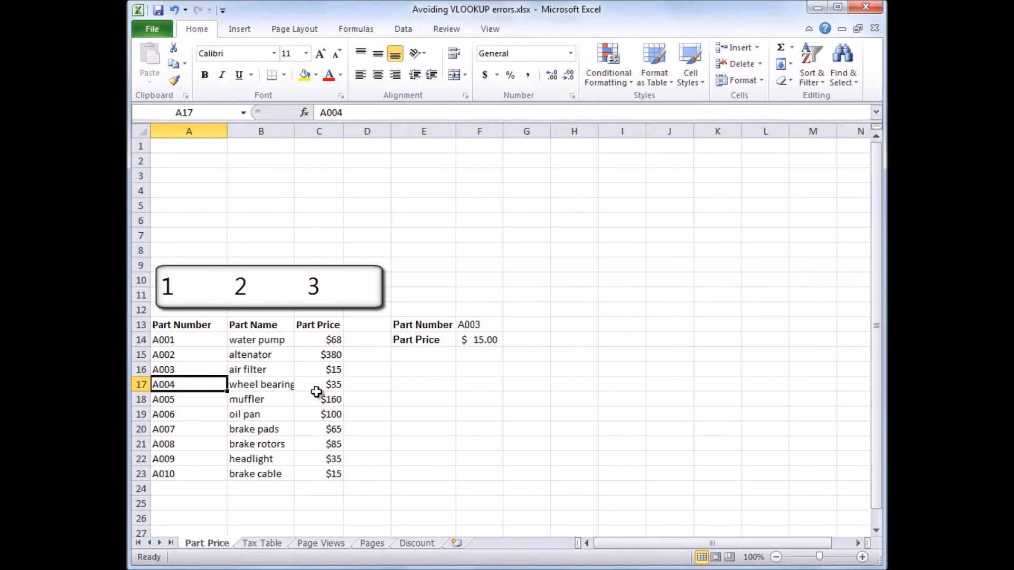
Change the column index in the Part Price sheet's F14 VLOOKUP formula to 2.
{"action": "left_click", "coordinate": [472, 340]}
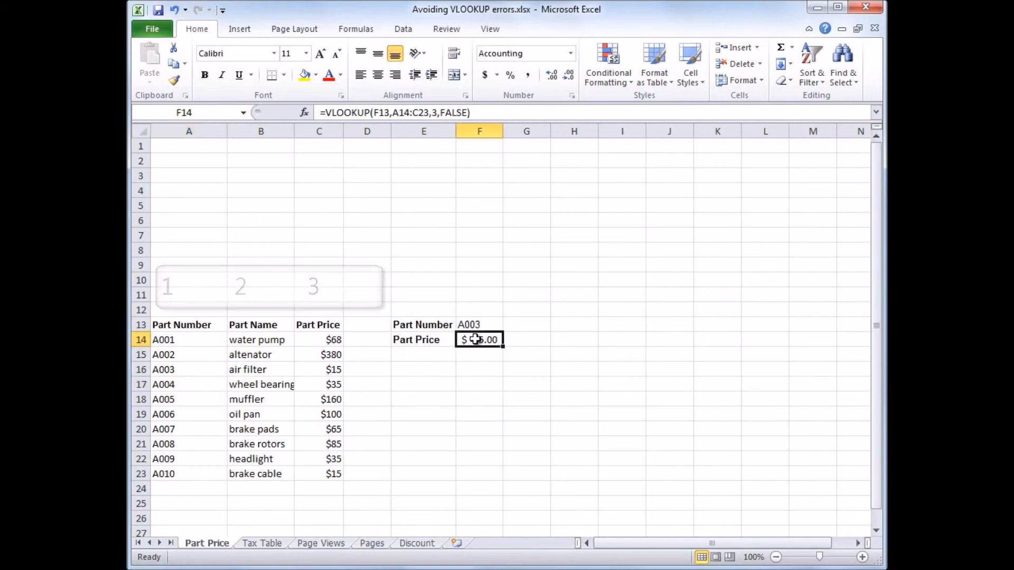
{"action": "left_click", "coordinate": [439, 112]}
{"action": "key", "text": "BackSpace"}
{"action": "key", "text": "BackSpace"}
{"action": "type", "text": "2,"}
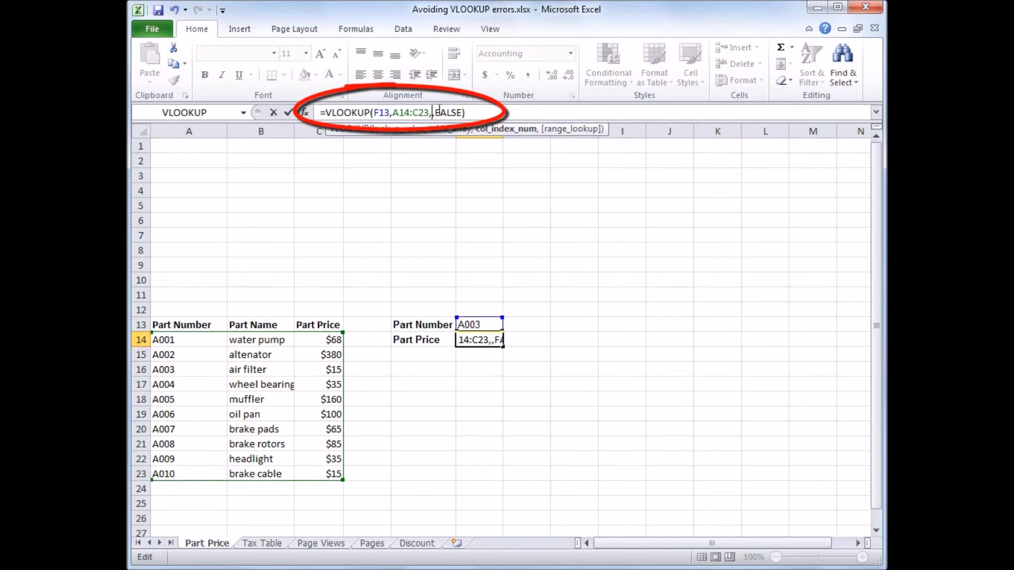
{"action": "key", "text": "Return"}
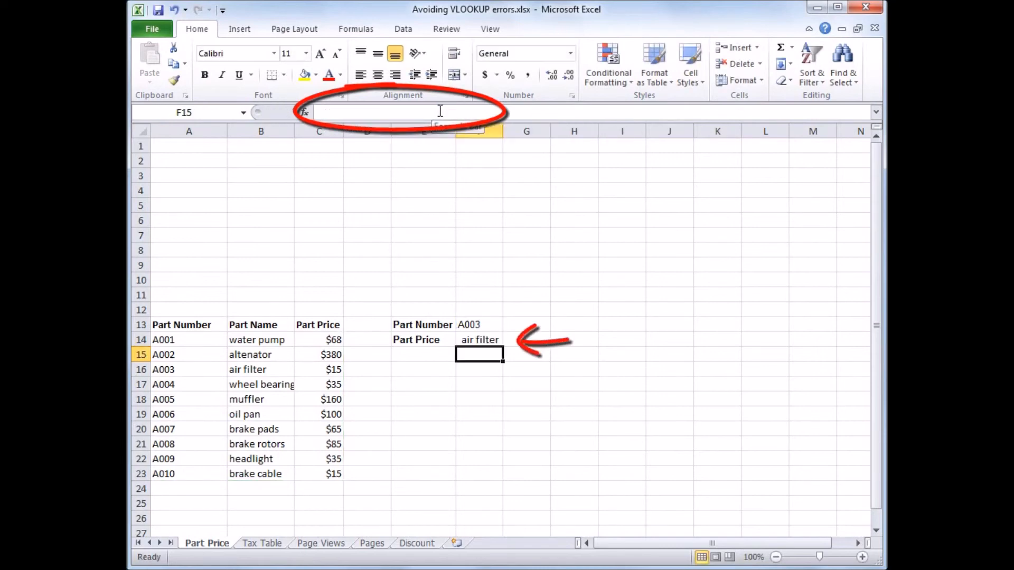
Change the column index in the F14 formula to 4, beyond the three-column table, and reselect the cell.
{"action": "left_click", "coordinate": [484, 342]}
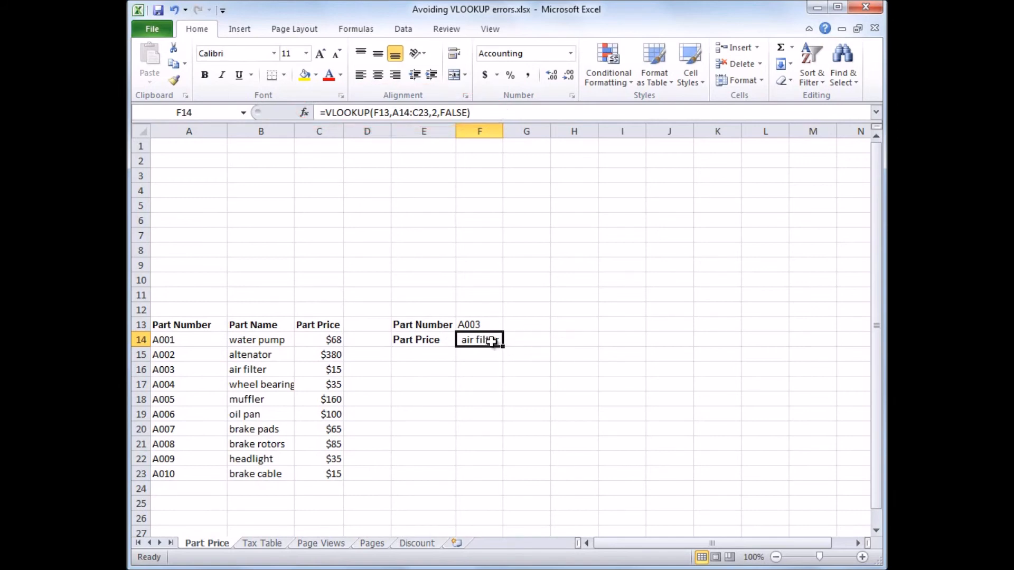
{"action": "left_click", "coordinate": [436, 113]}
{"action": "key", "text": "BackSpace"}
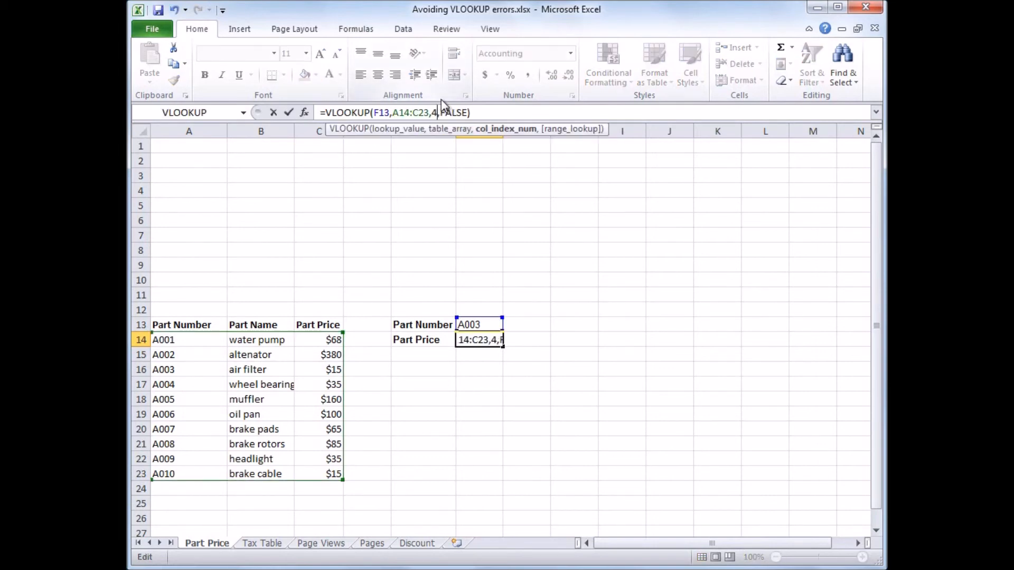
{"action": "key", "text": "Return"}
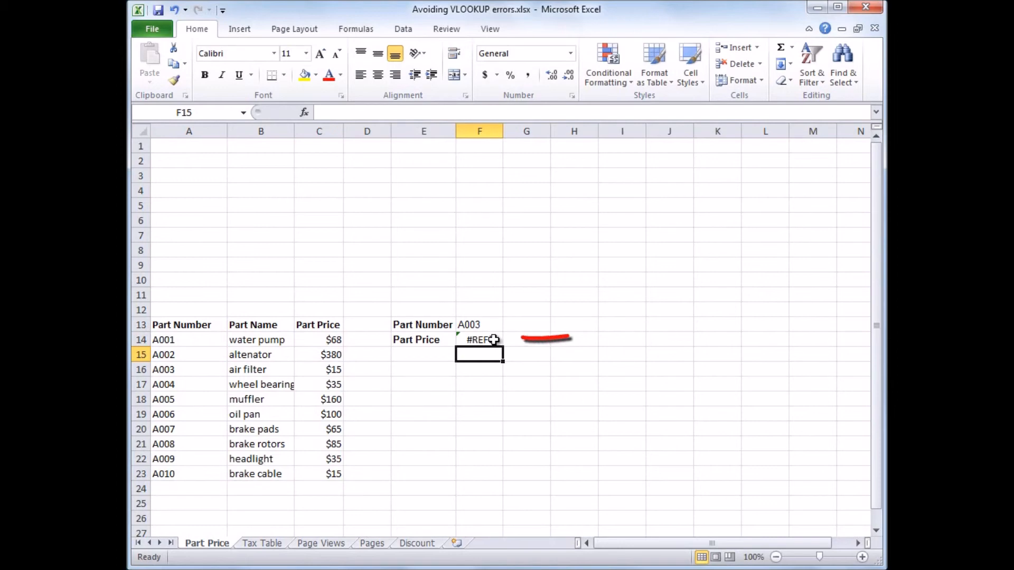
{"action": "left_click", "coordinate": [482, 340]}
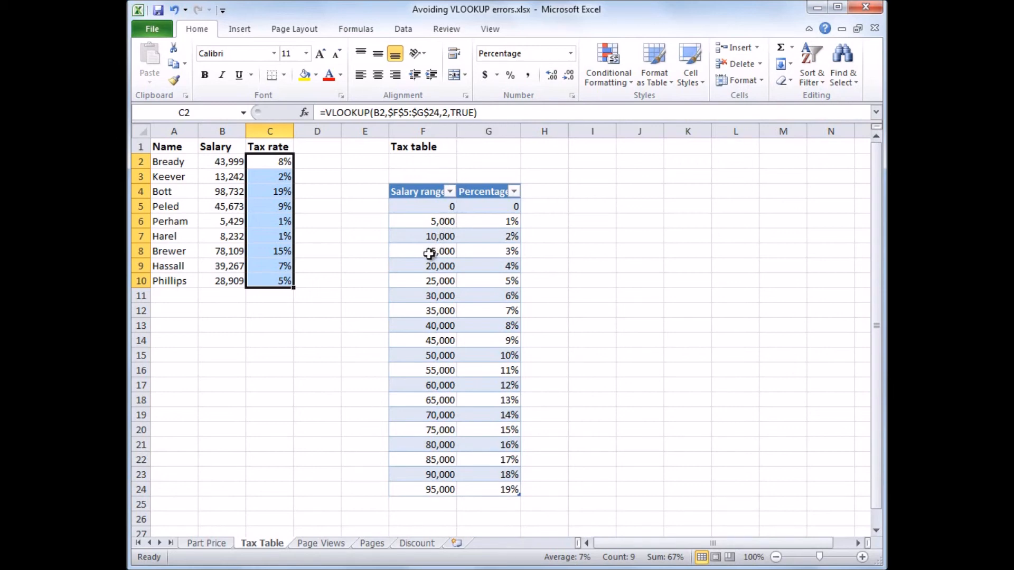
Set the range lookup argument in the Tax Table sheet's C2 formula to FALSE and fill it down to C10.
{"action": "left_click", "coordinate": [472, 108]}
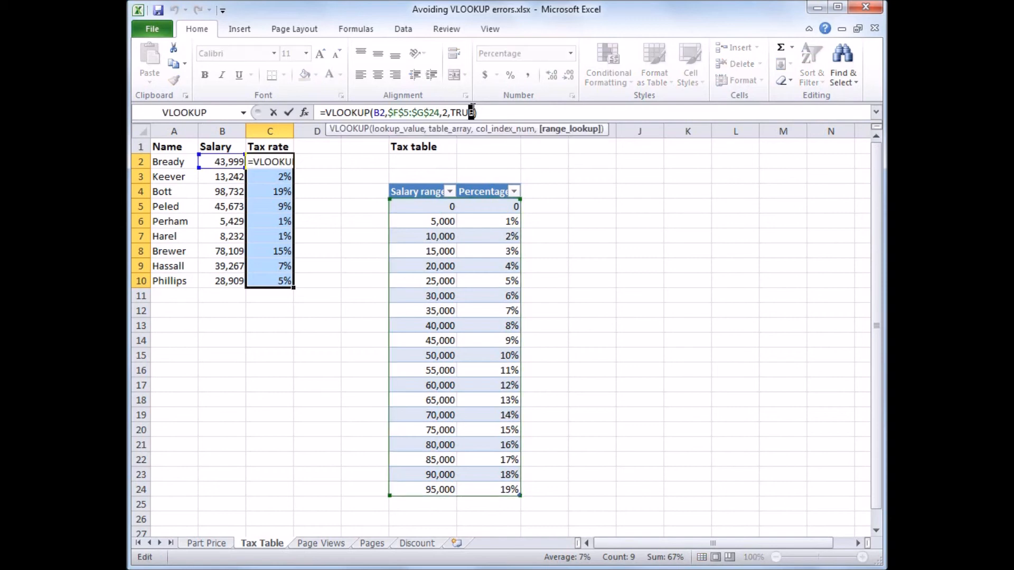
{"action": "left_click_drag", "start_coordinate": [473, 113], "coordinate": [450, 113]}
{"action": "type", "text": "False"}
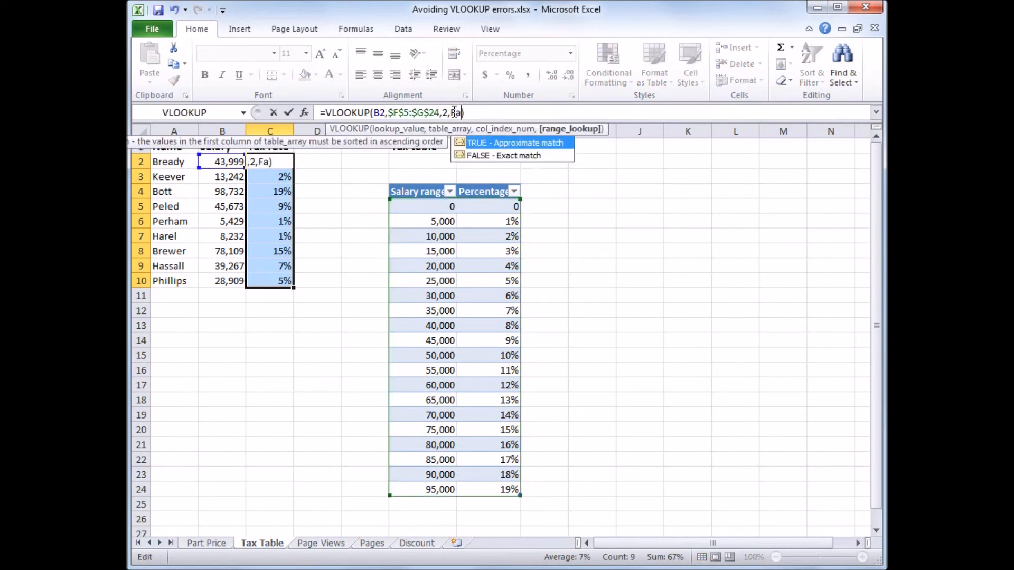
{"action": "key", "text": "Return"}
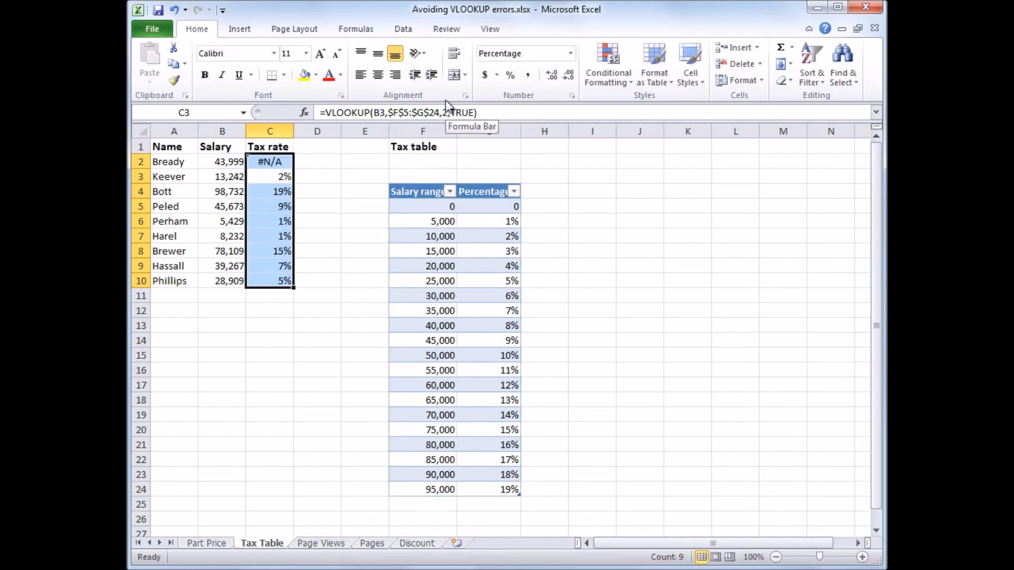
{"action": "left_click", "coordinate": [273, 161]}
{"action": "left_click_drag", "start_coordinate": [295, 172], "coordinate": [293, 282]}
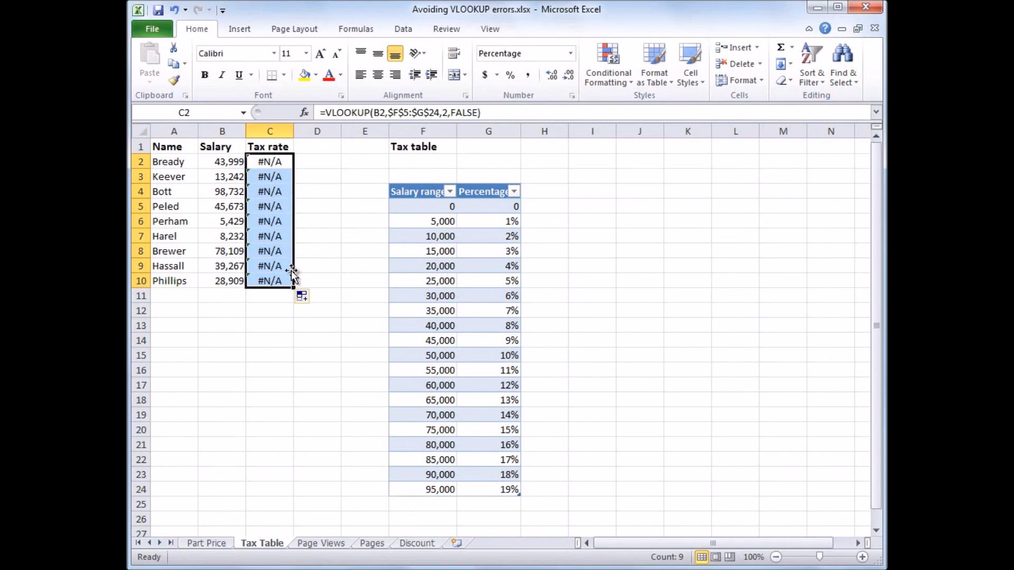
Set the range lookup argument in the C2 formula back to TRUE and fill it down to C10.
{"action": "left_click", "coordinate": [479, 112]}
{"action": "left_click_drag", "start_coordinate": [478, 112], "coordinate": [451, 112]}
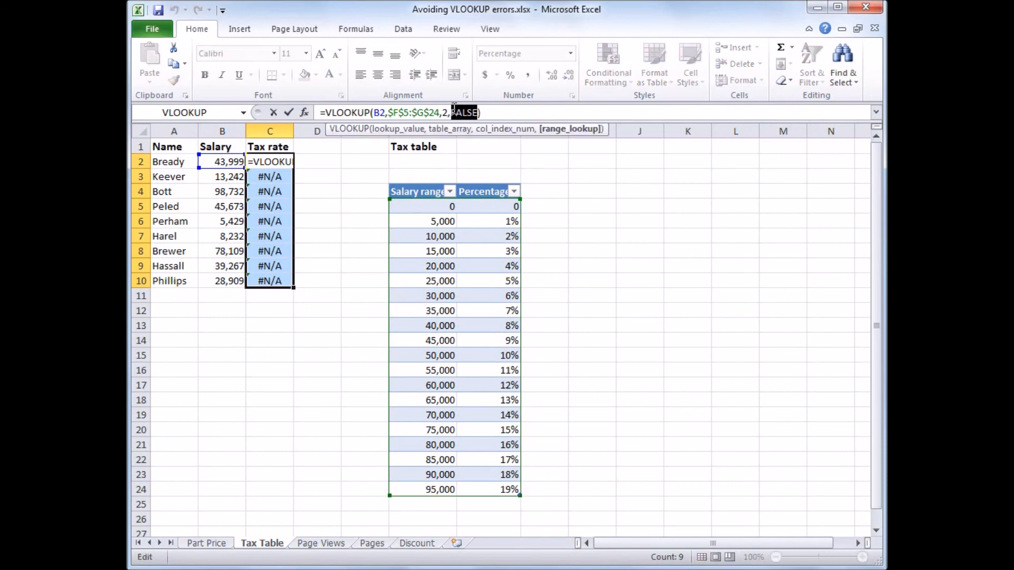
{"action": "type", "text": "True"}
{"action": "key", "text": "Return"}
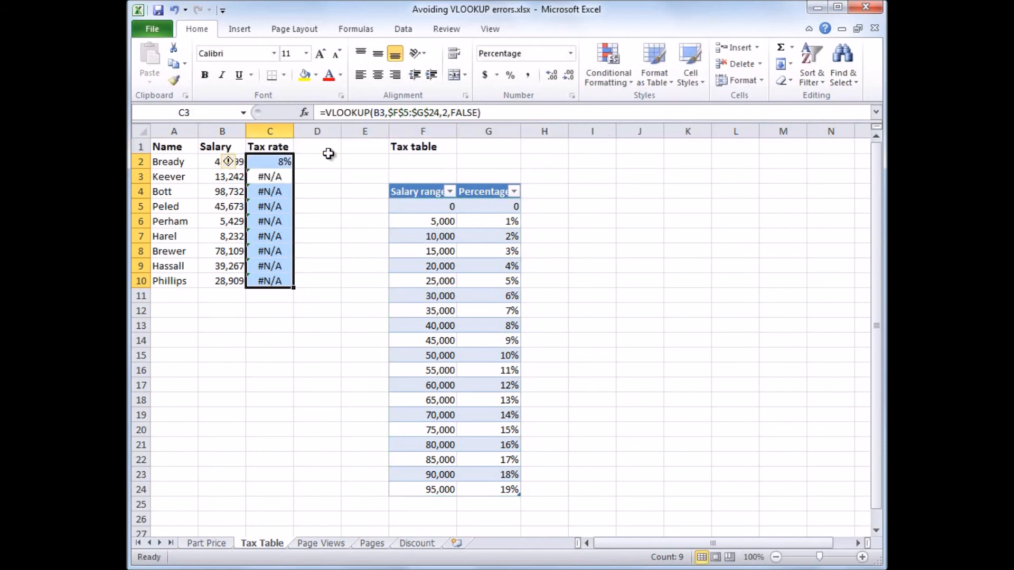
{"action": "left_click", "coordinate": [283, 162]}
{"action": "left_click_drag", "start_coordinate": [292, 168], "coordinate": [286, 282]}
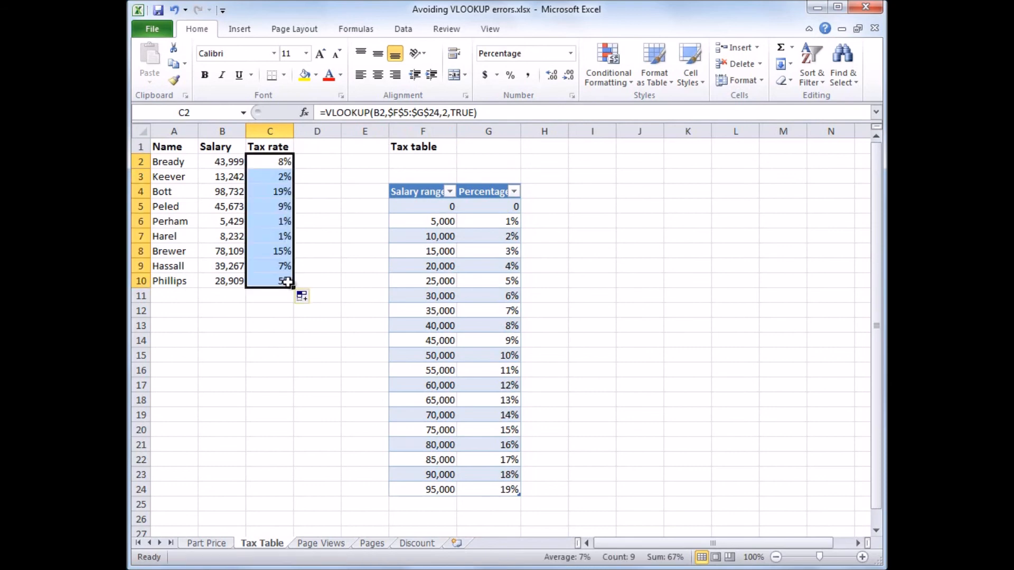